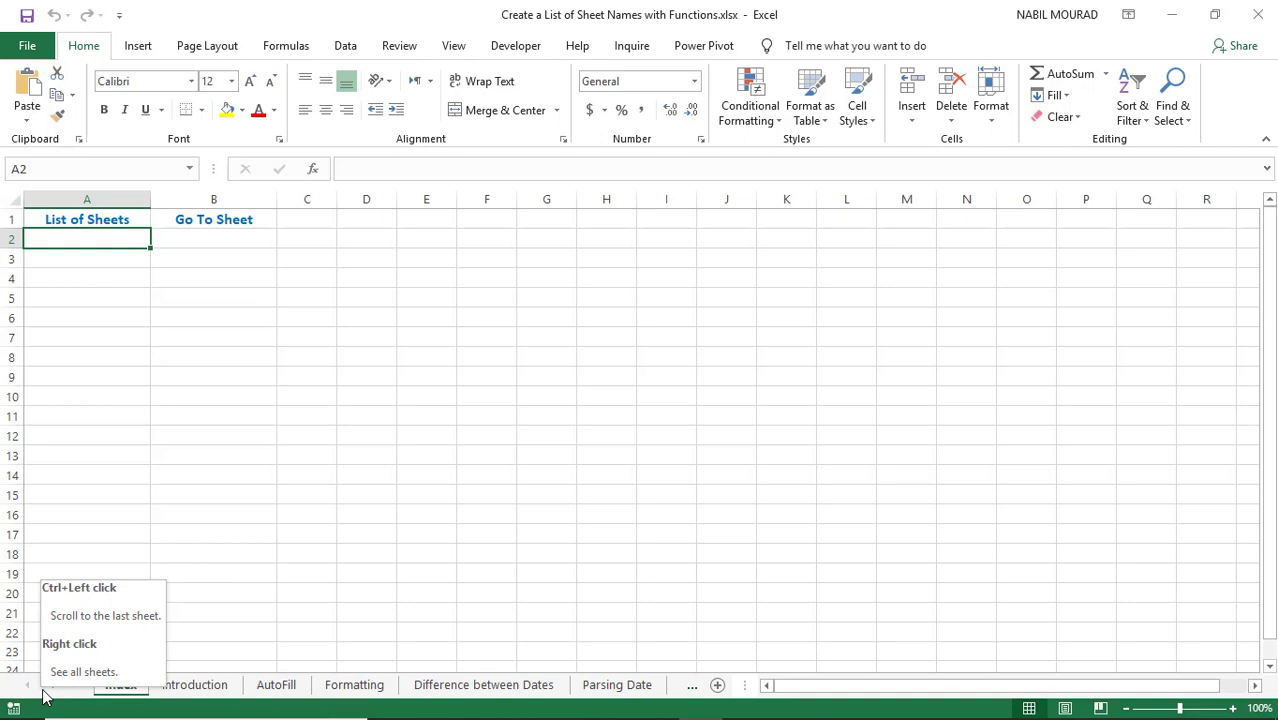
Display the full list of the workbook's sheets, move it clear of the sheet tabs, and close it without activating a sheet
right_click(44, 697)
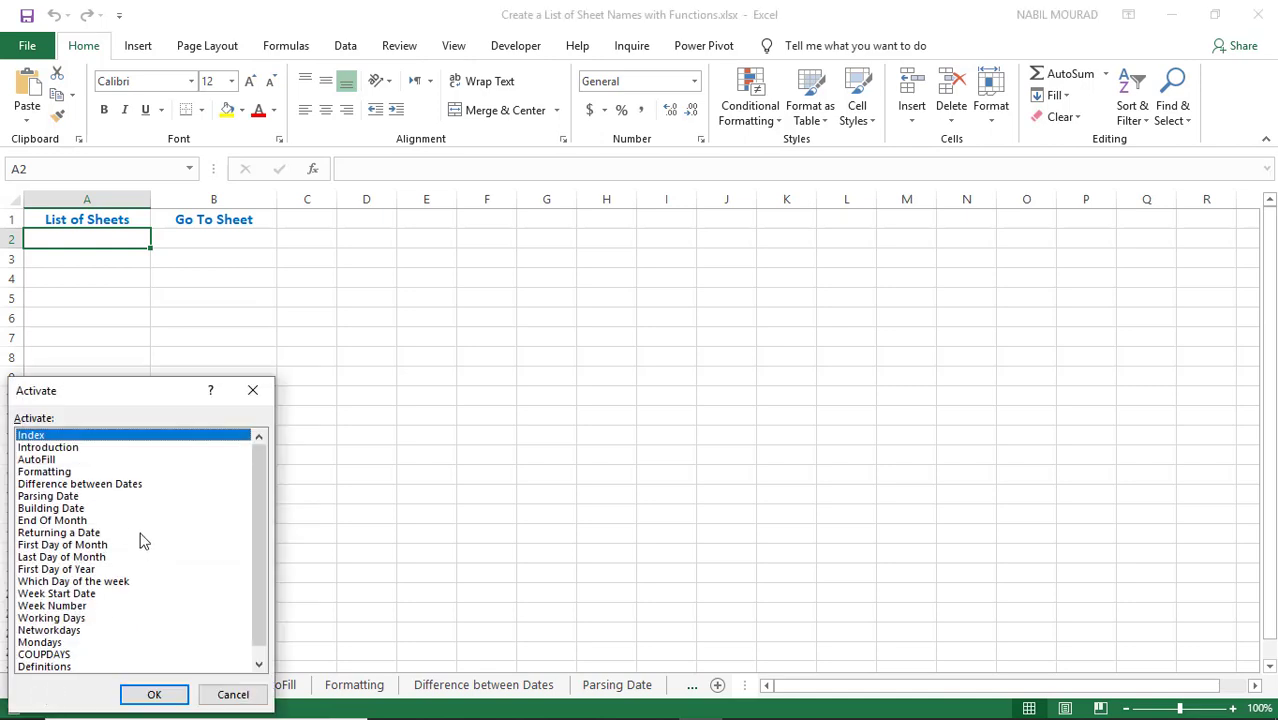
drag(135, 392, 335, 312)
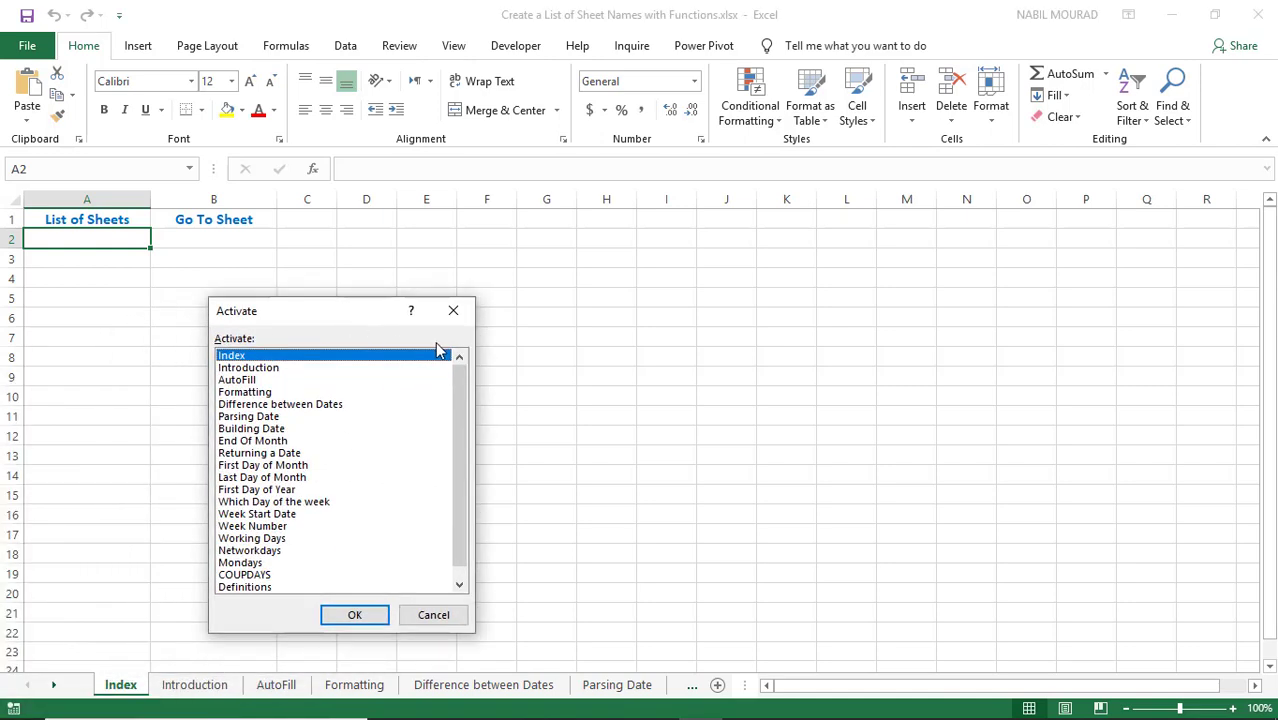
click(434, 616)
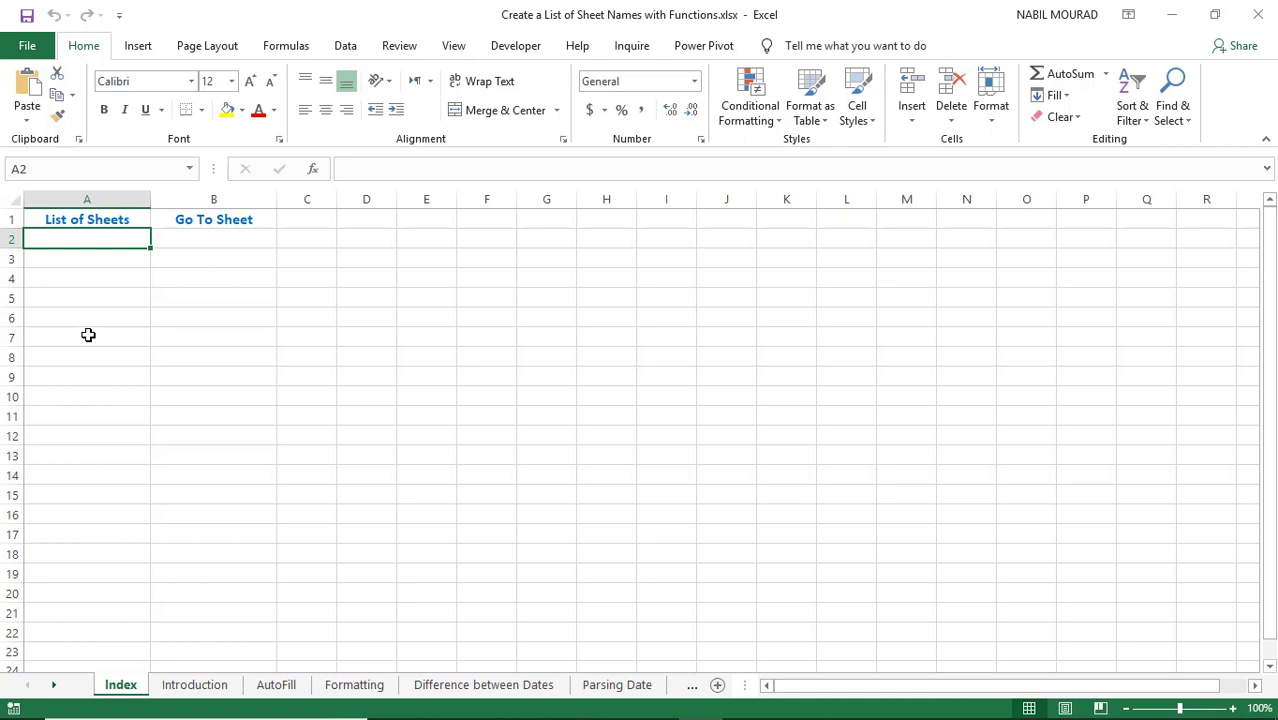
Define a workbook-scoped name MySheets that refers to =Get.Workbook(1)
click(287, 48)
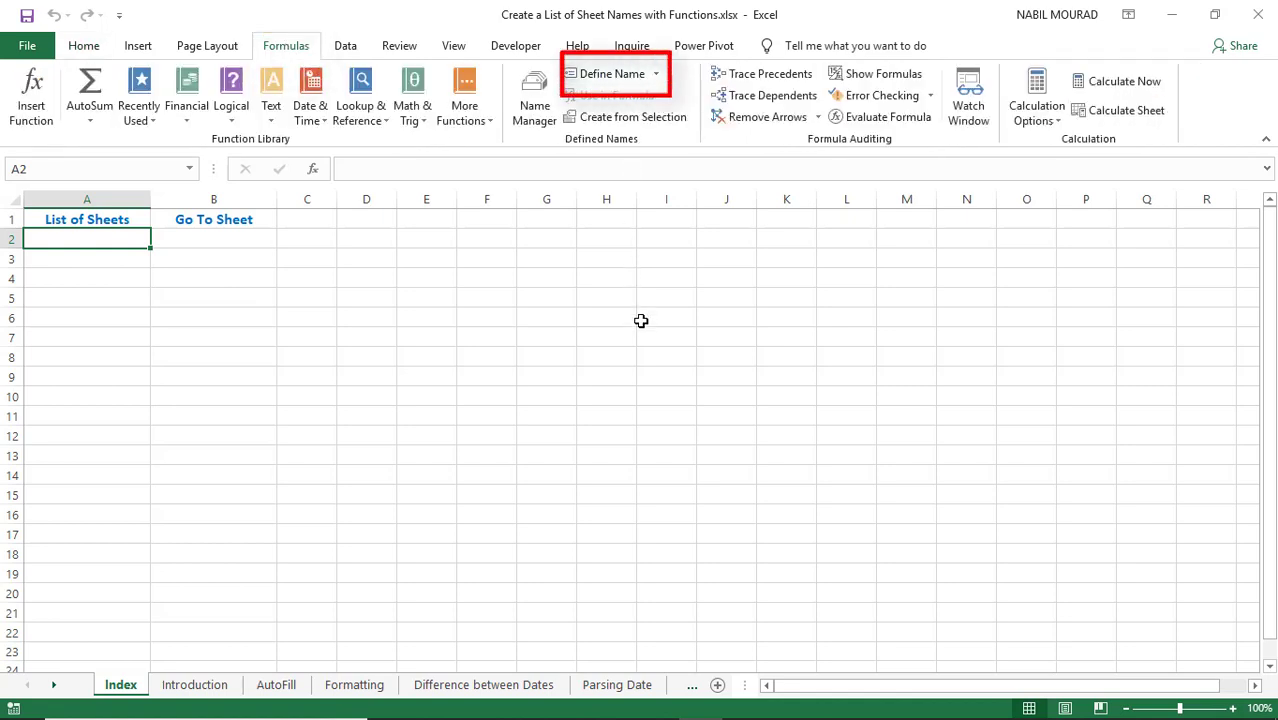
key(ctrl+alt+F3)
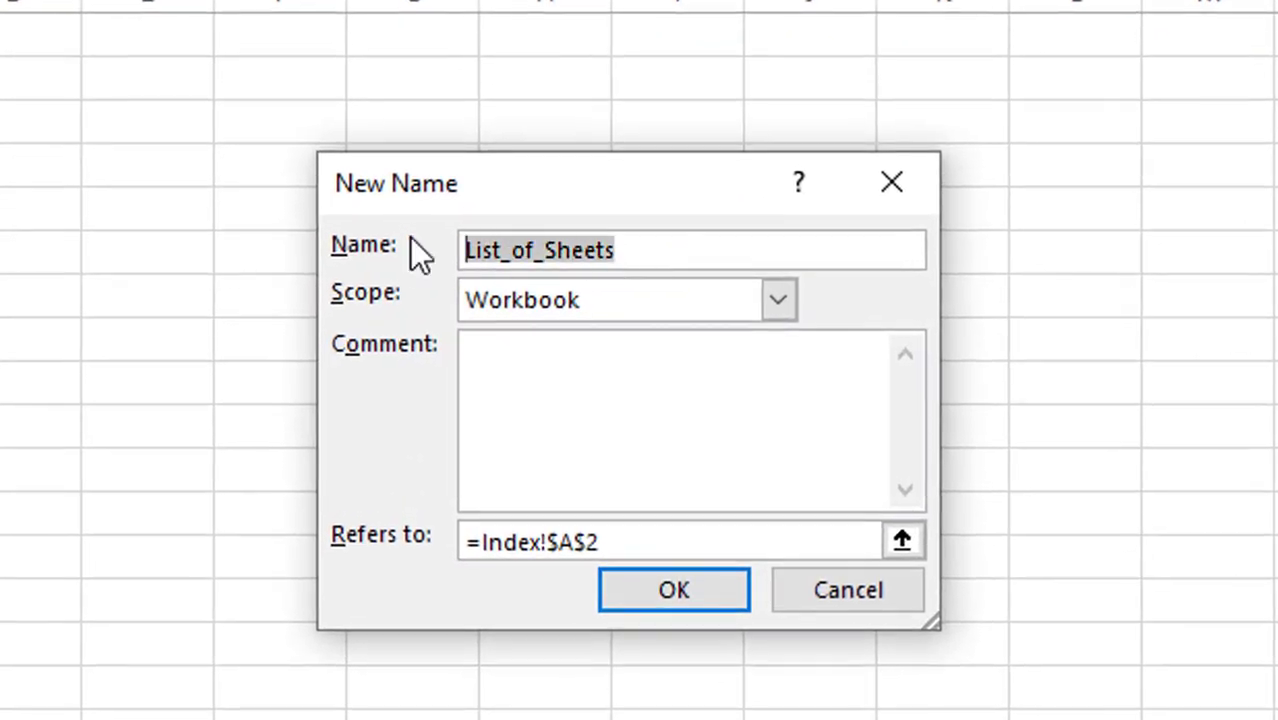
text(MySheets)
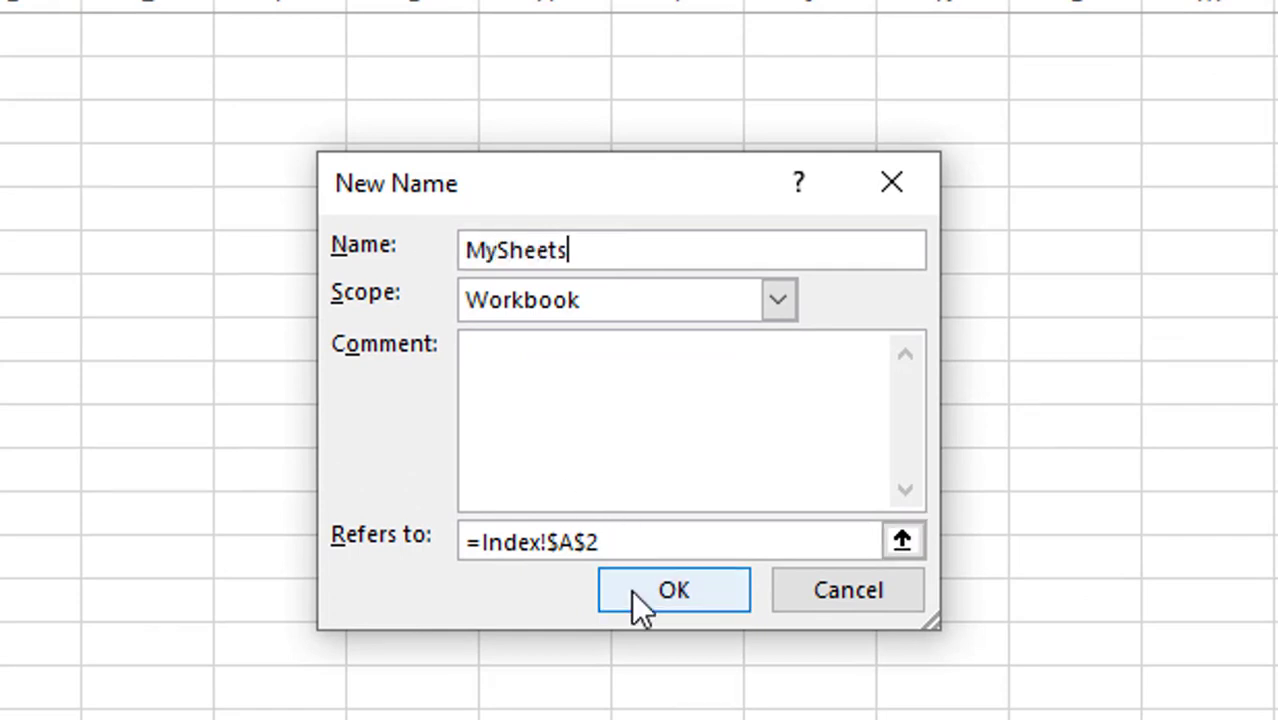
drag(633, 542, 472, 537)
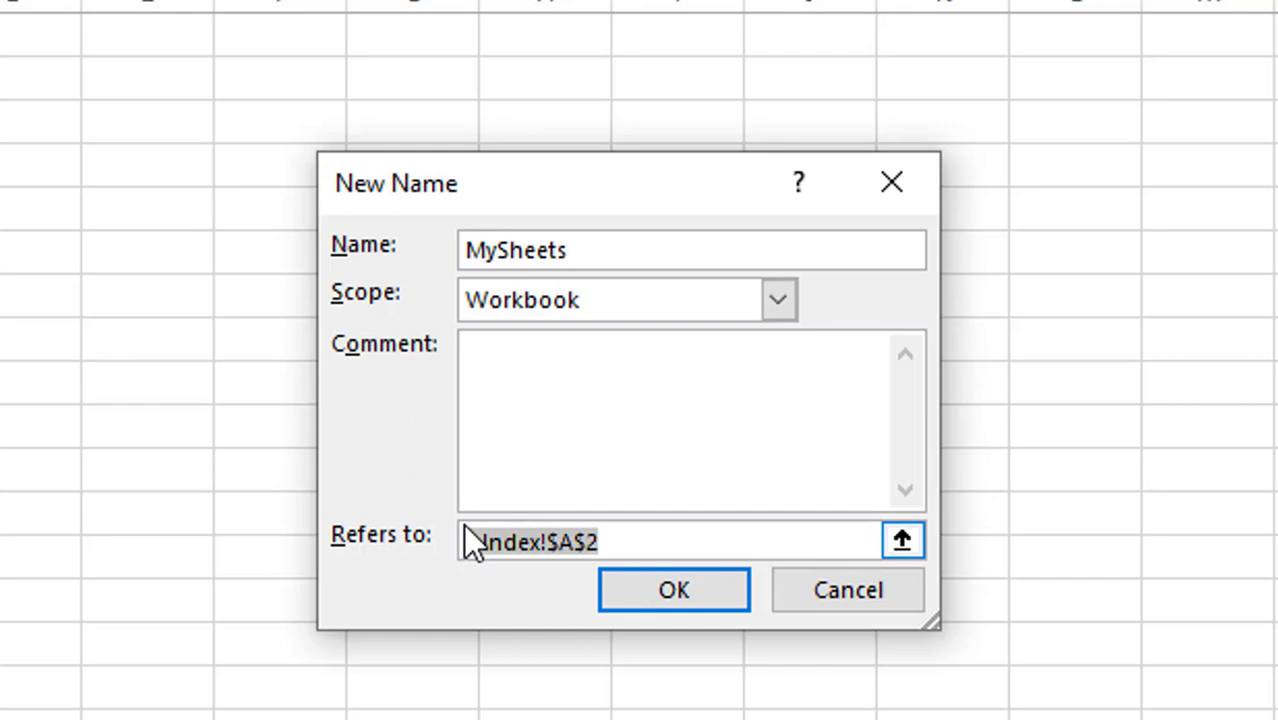
text(=Get)
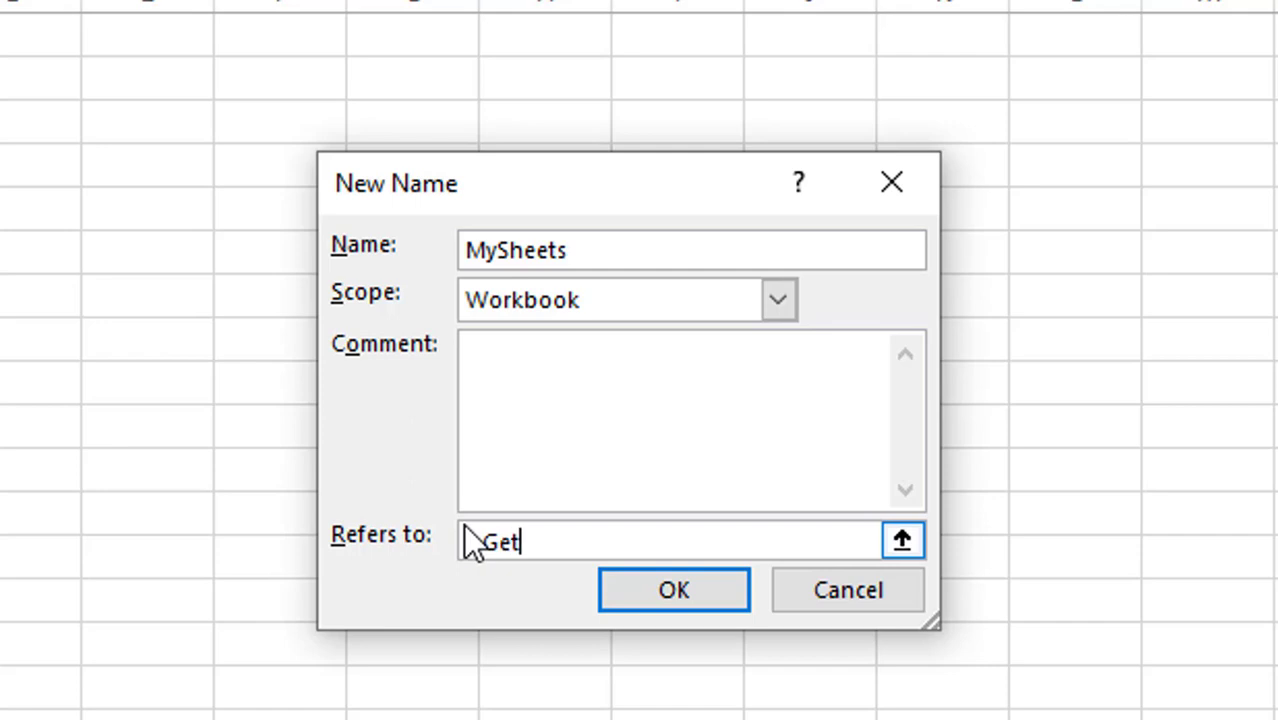
text(.Wo)
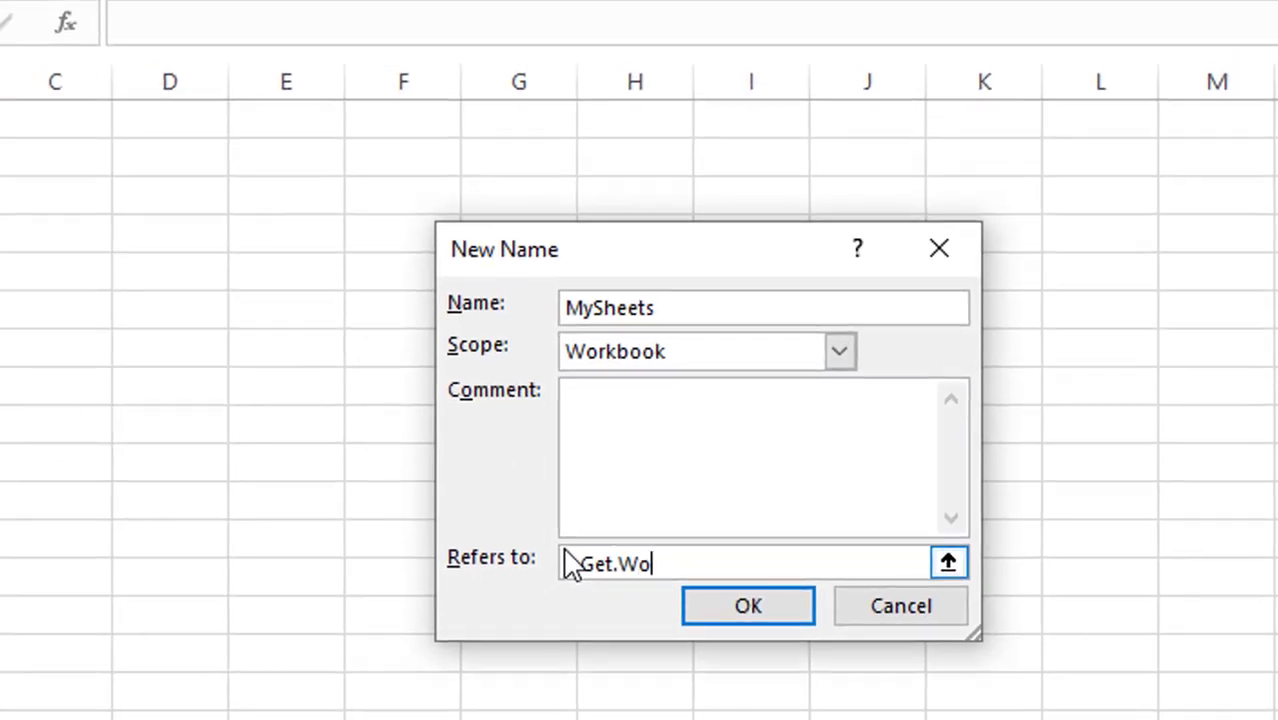
text(rkbook)
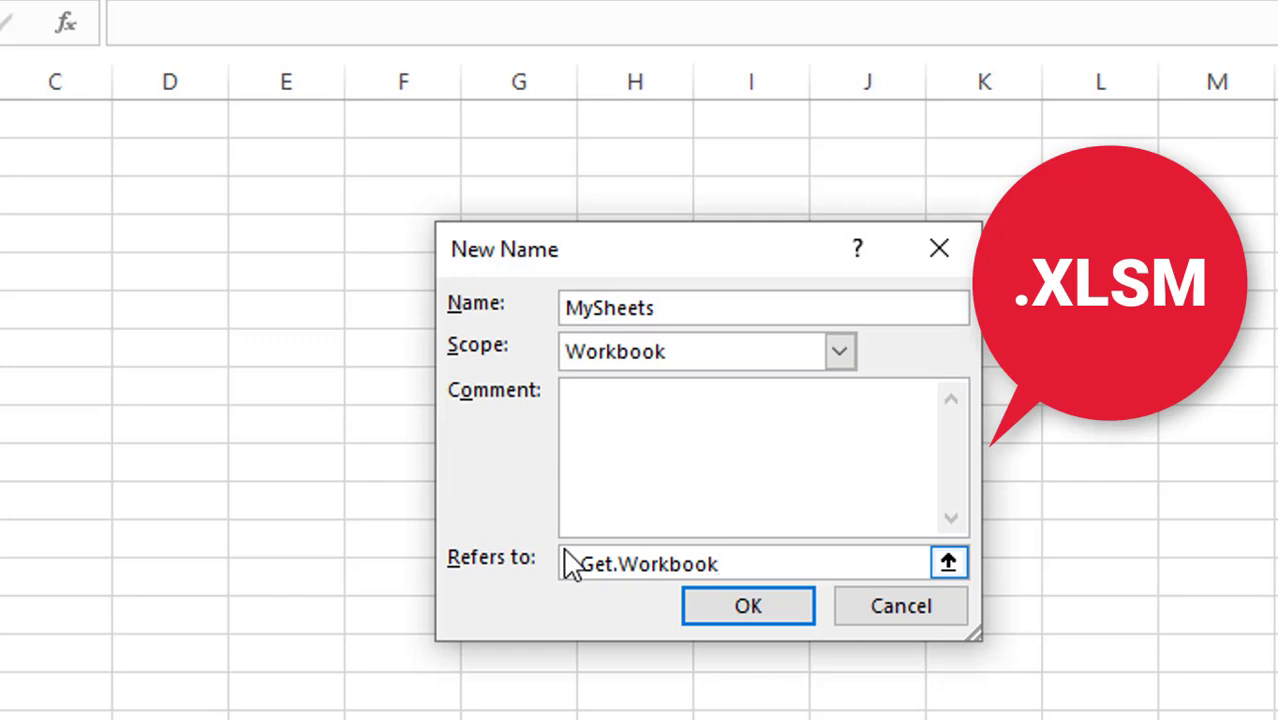
text(()
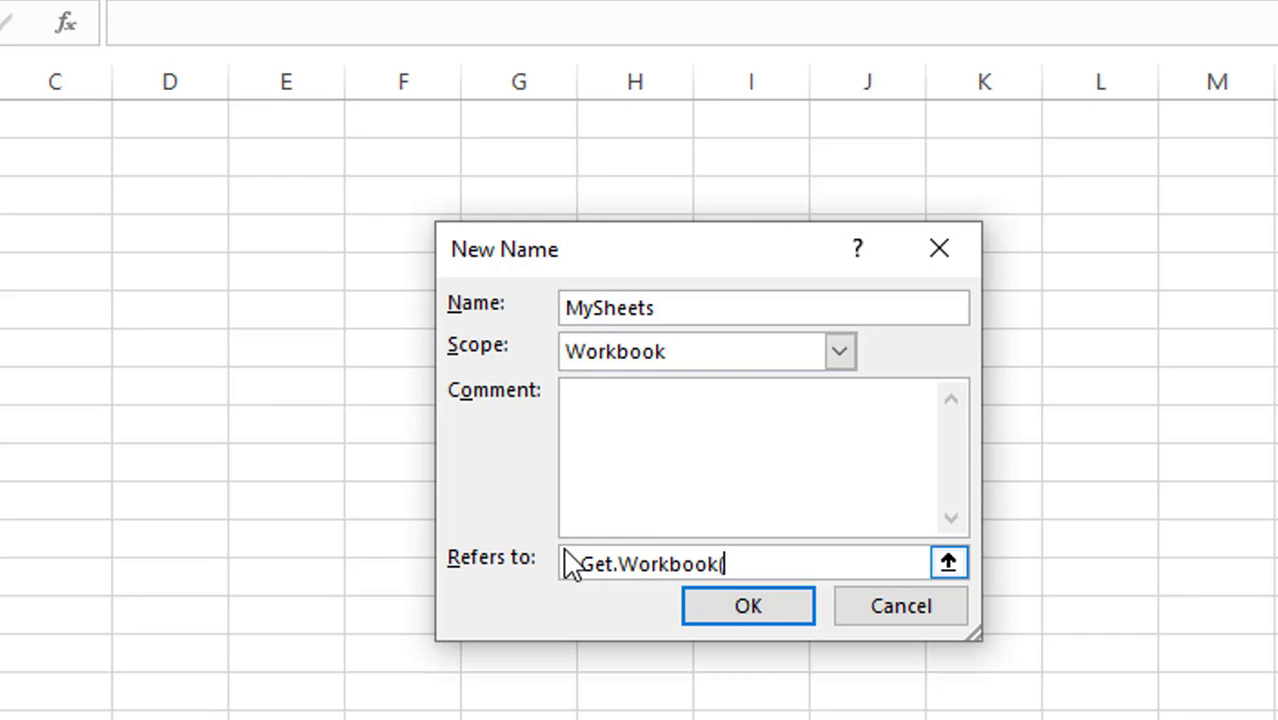
text(1))
click(782, 615)
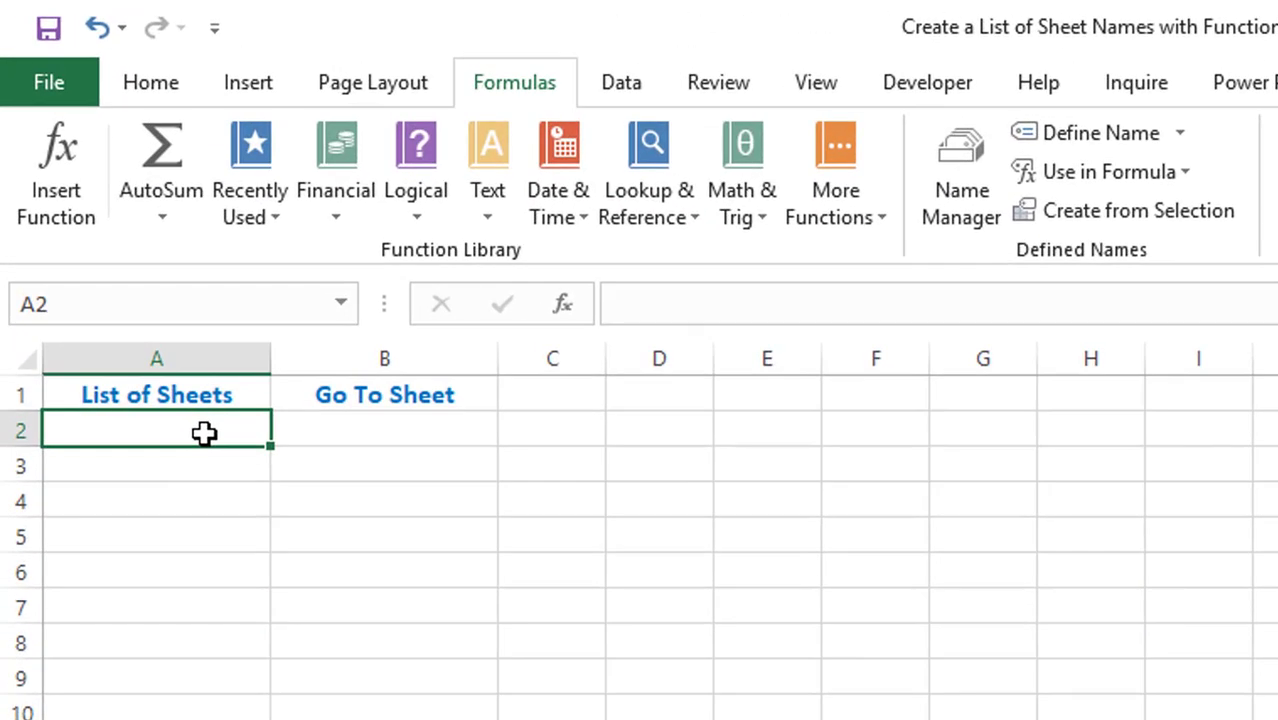
Enter the formula =INDEX(MySheets,2) in cell A2
text(=inde)
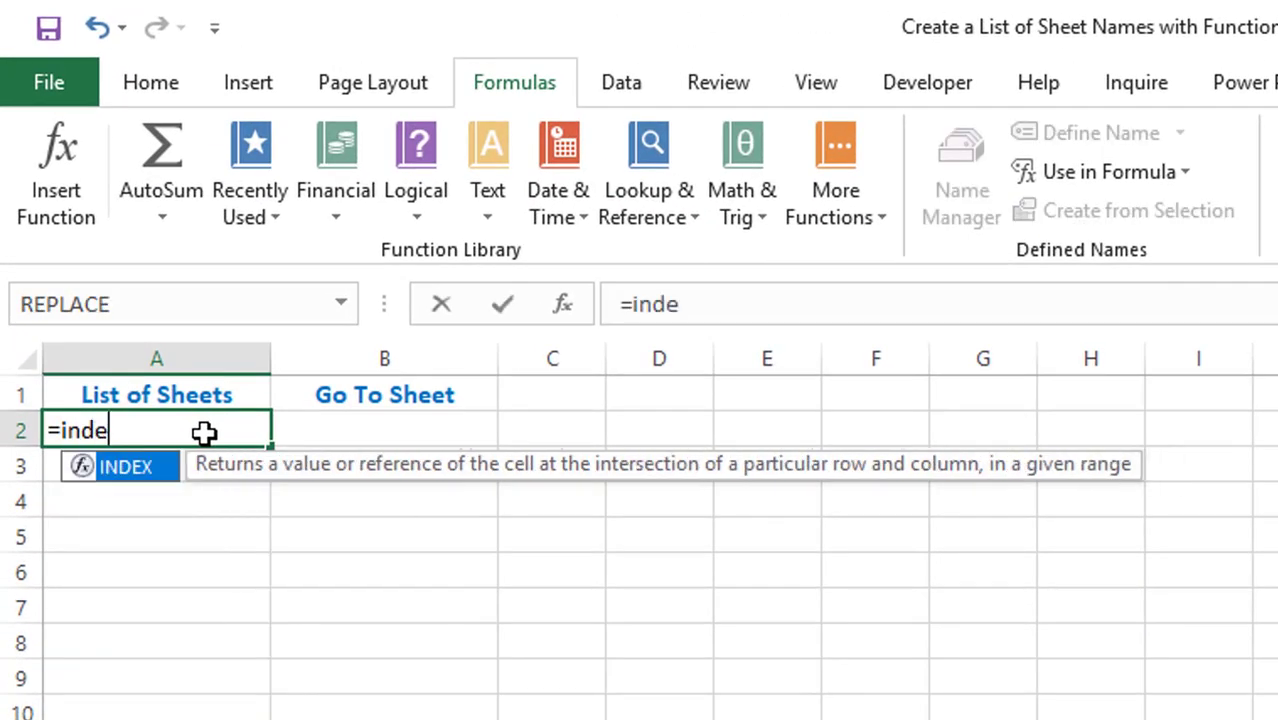
key(Tab)
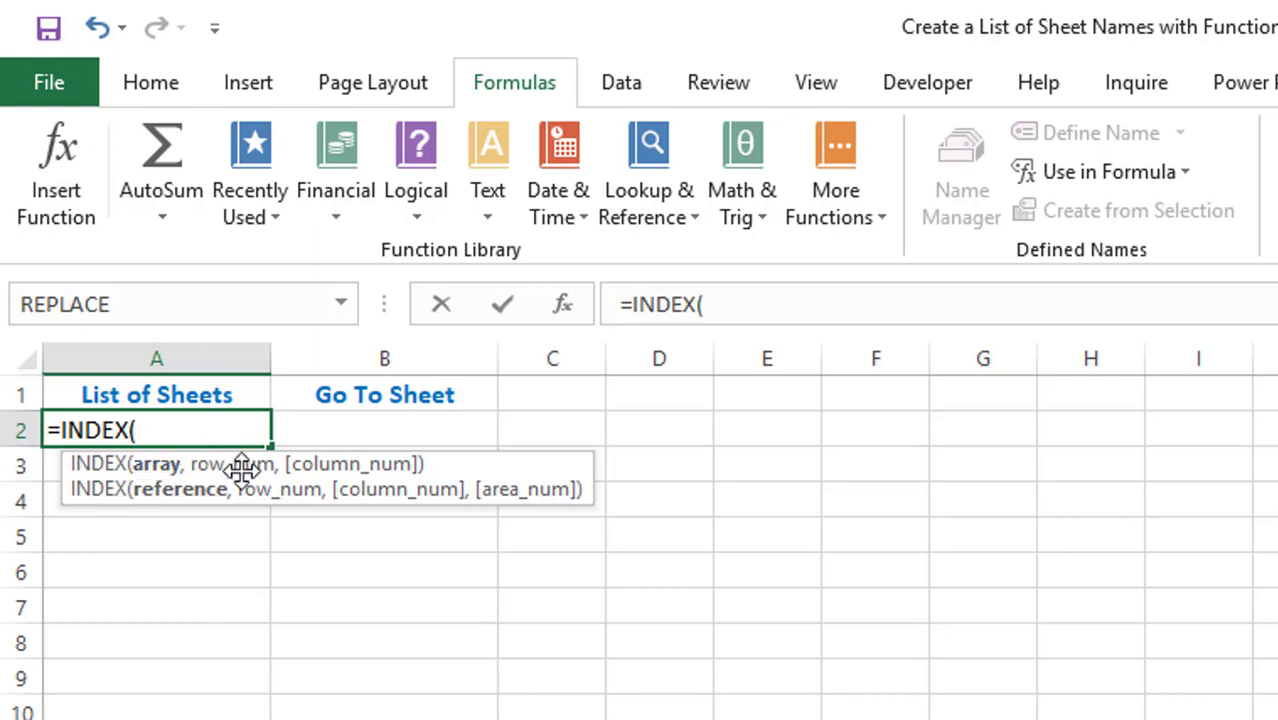
text(Mysh)
key(Tab)
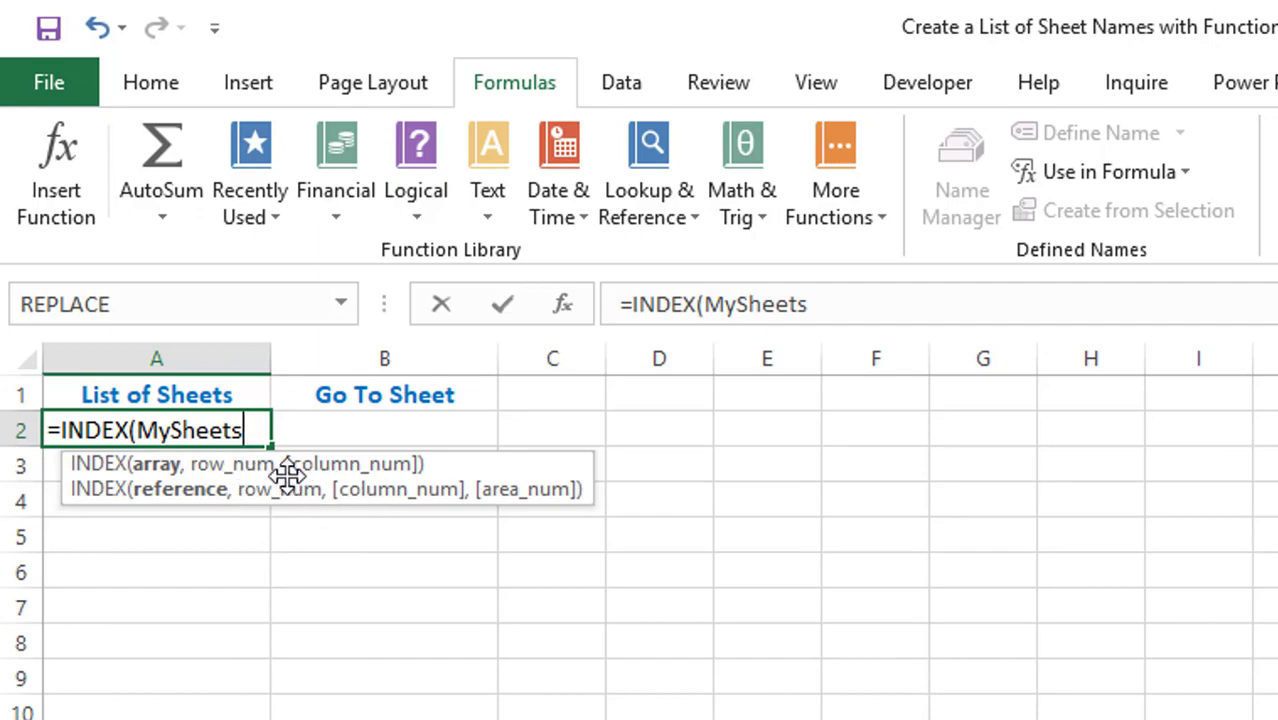
text(,)
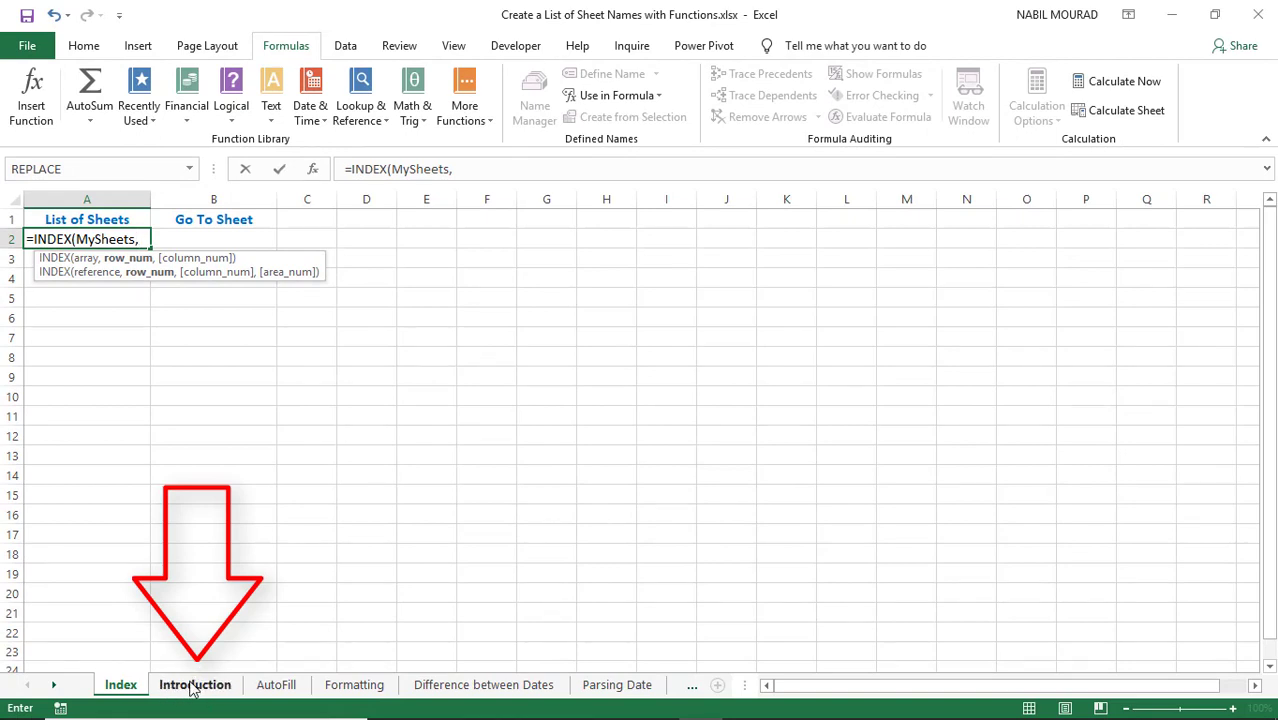
text(2)
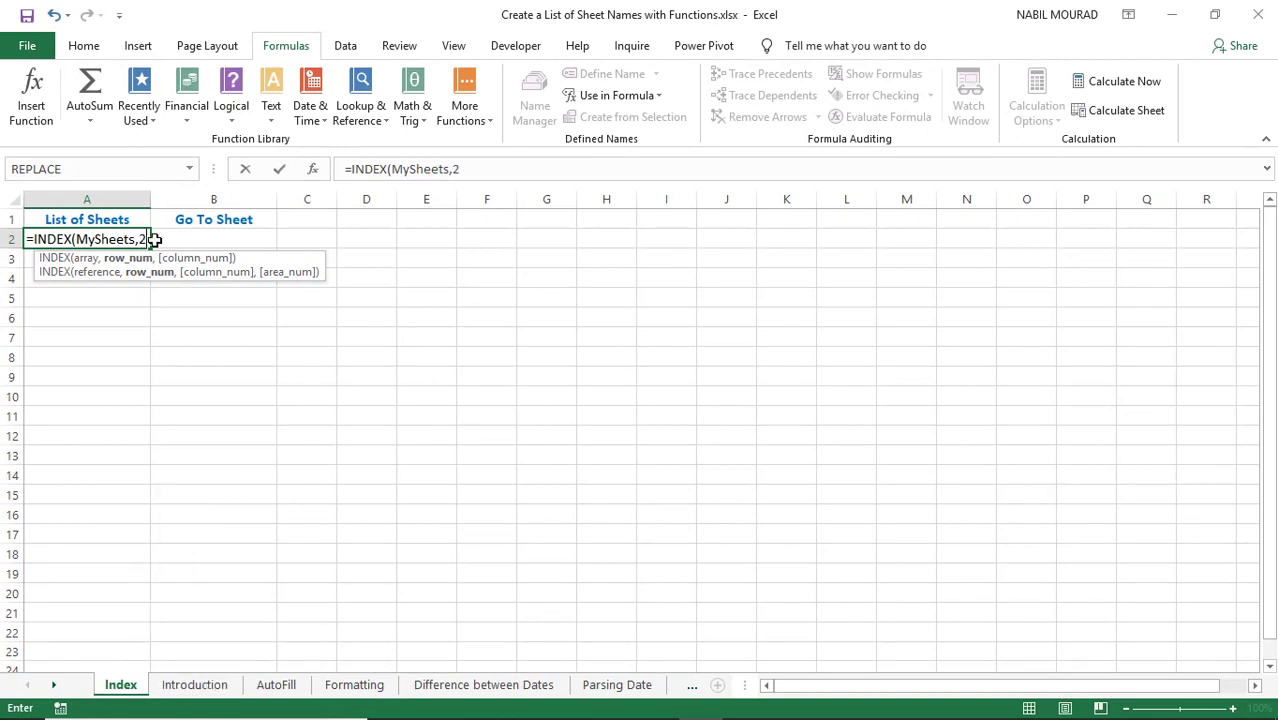
text())
key(Return)
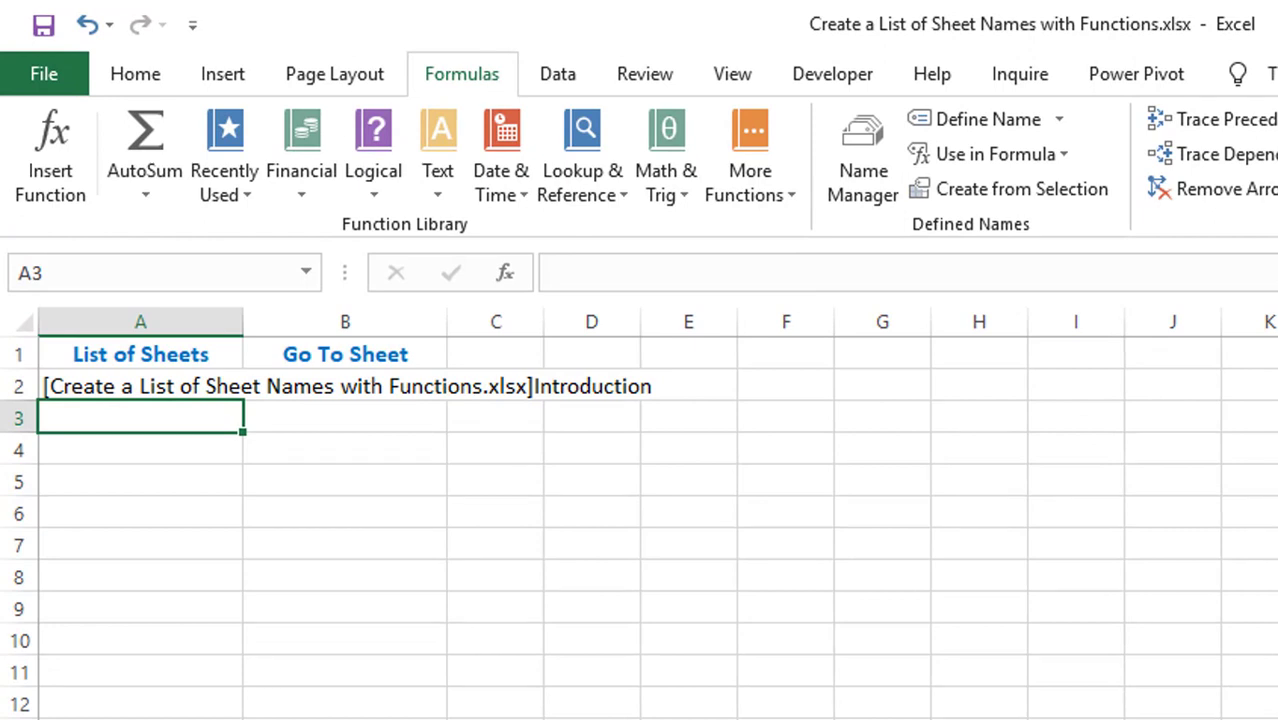
Replace the fixed row number in A2's INDEX formula with Row()
click(161, 386)
key(F2)
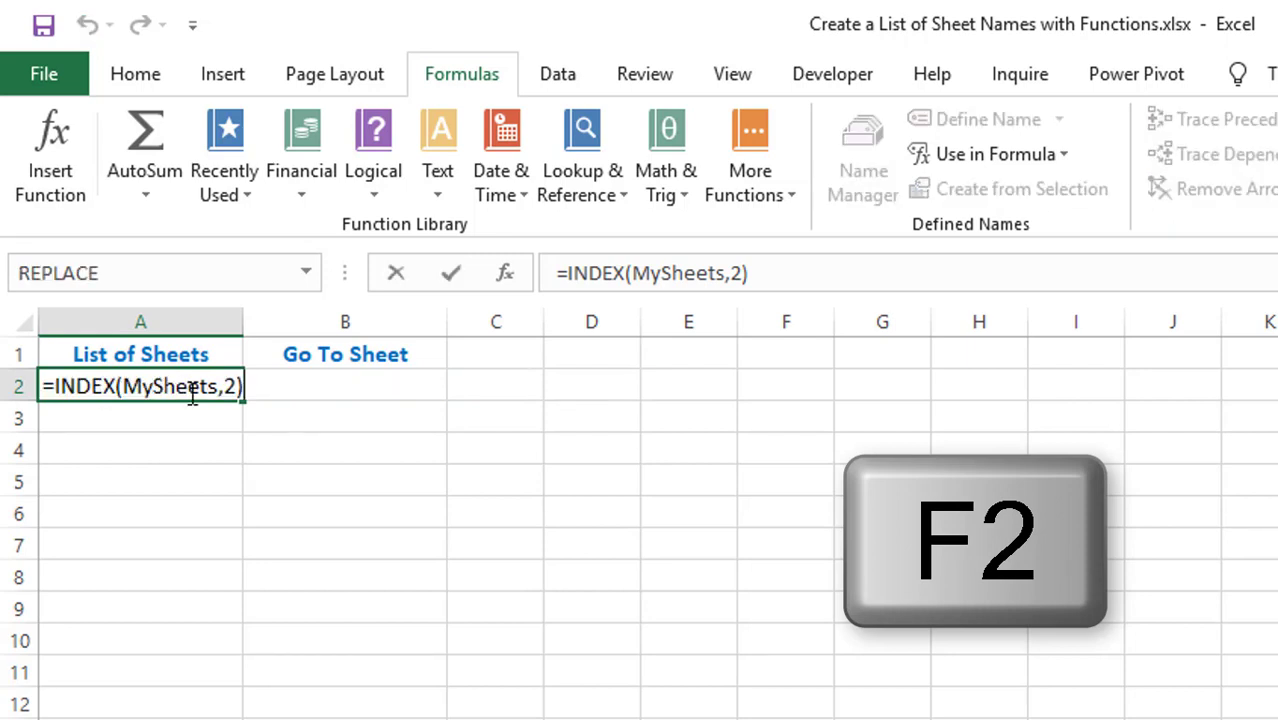
click(178, 388)
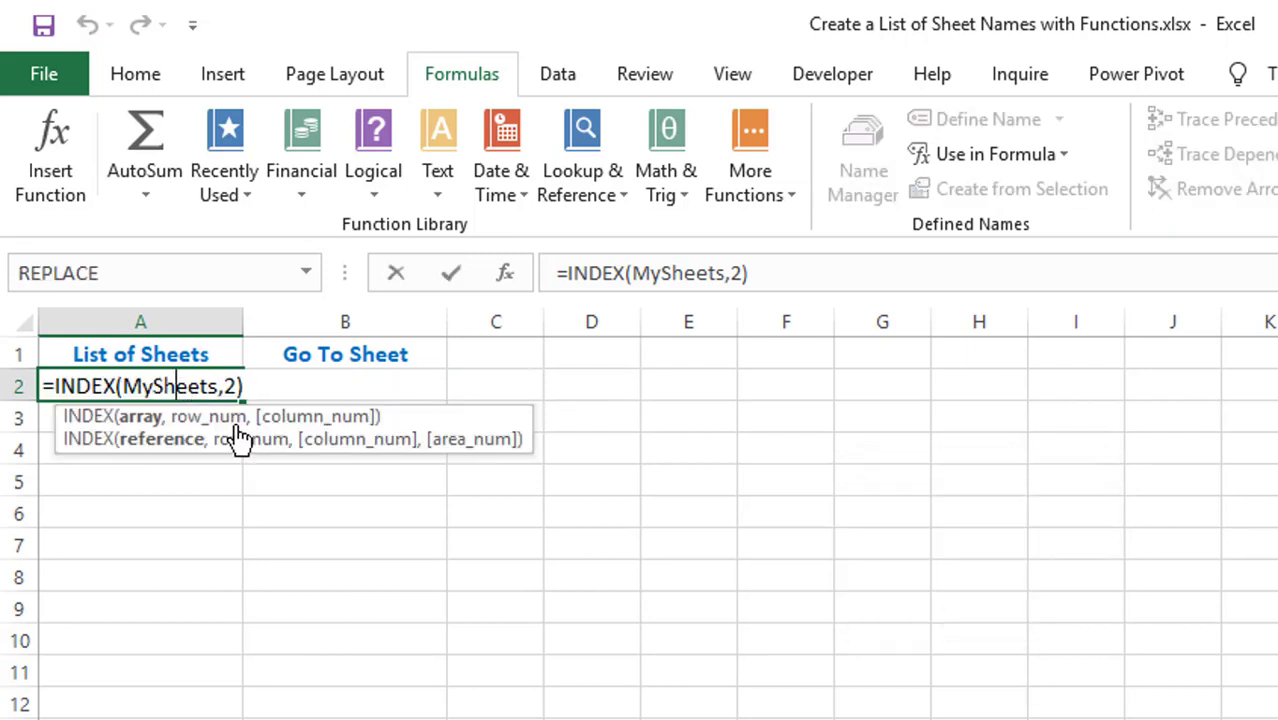
click(210, 416)
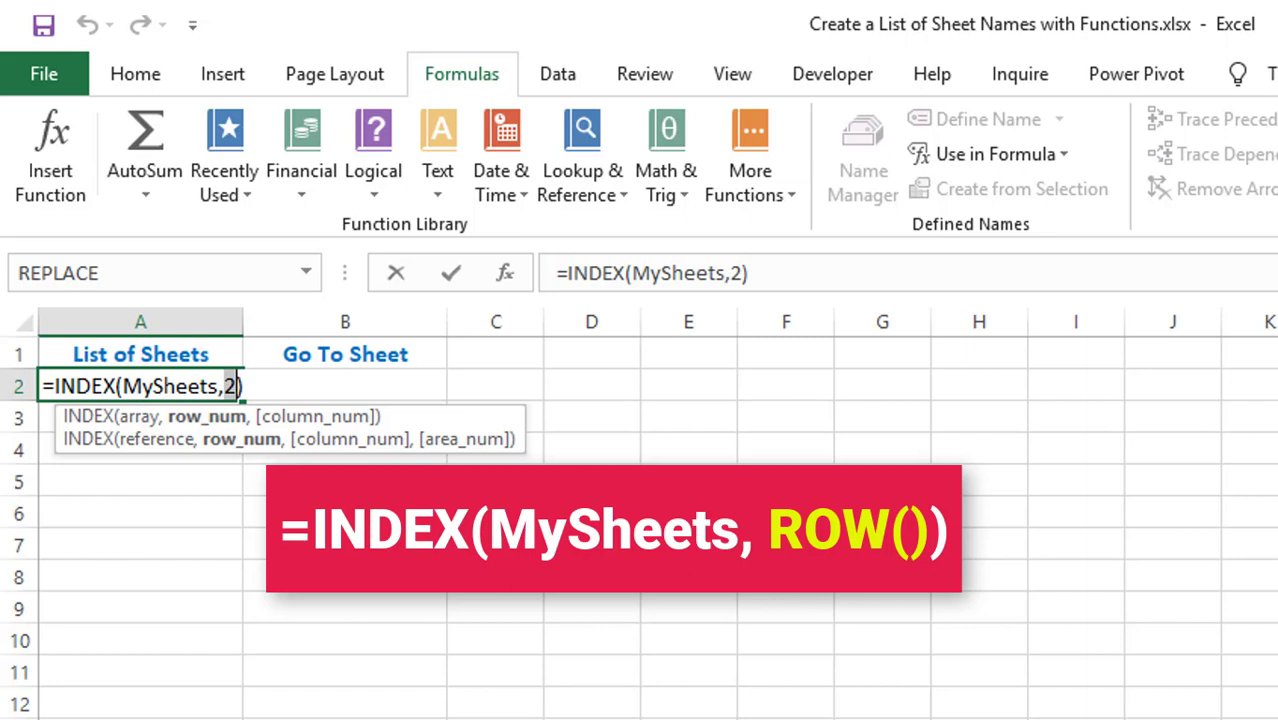
text(Row())
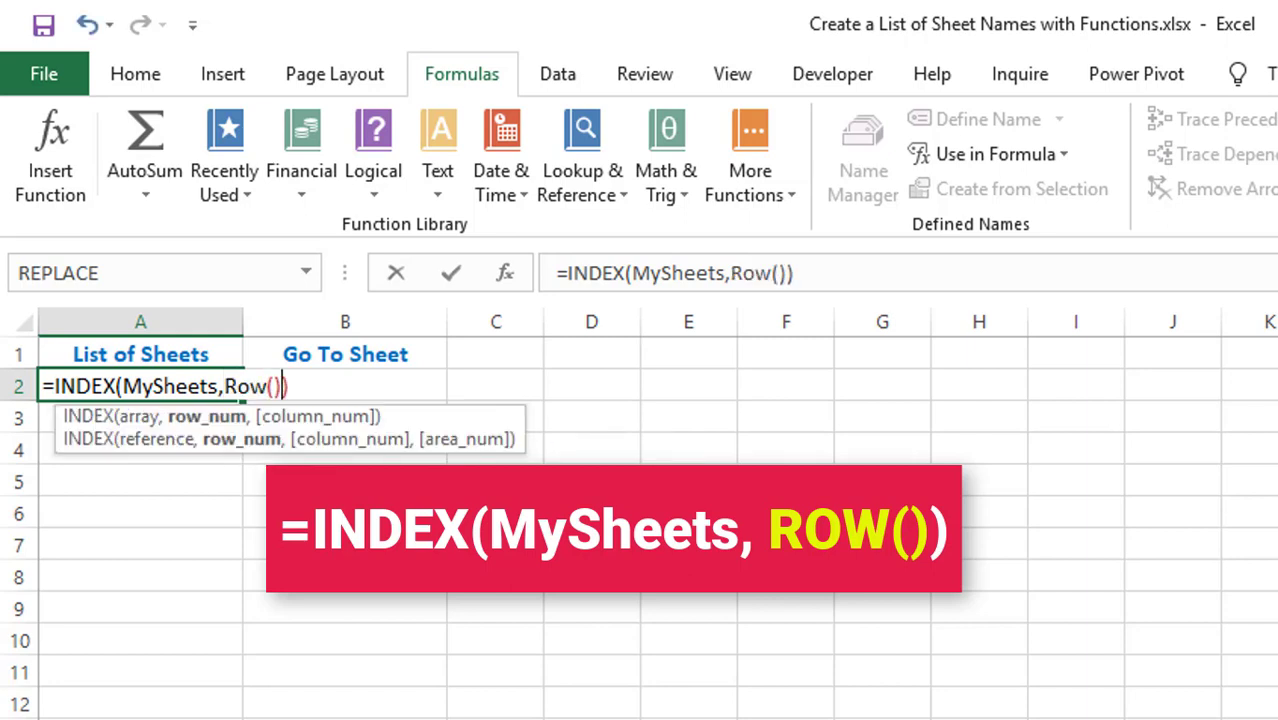
Evaluate the Row() argument inside A2's formula, undo that evaluation, and commit the formula keeping A2 selected
click(222, 422)
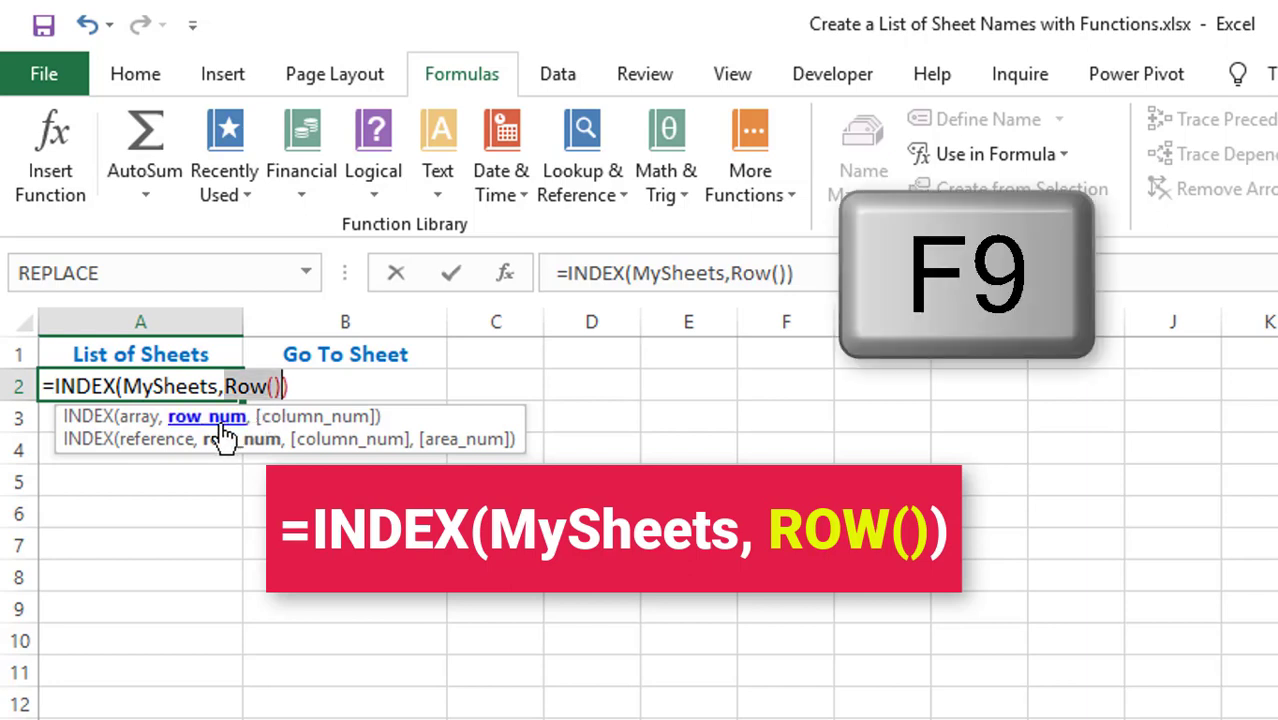
key(F9)
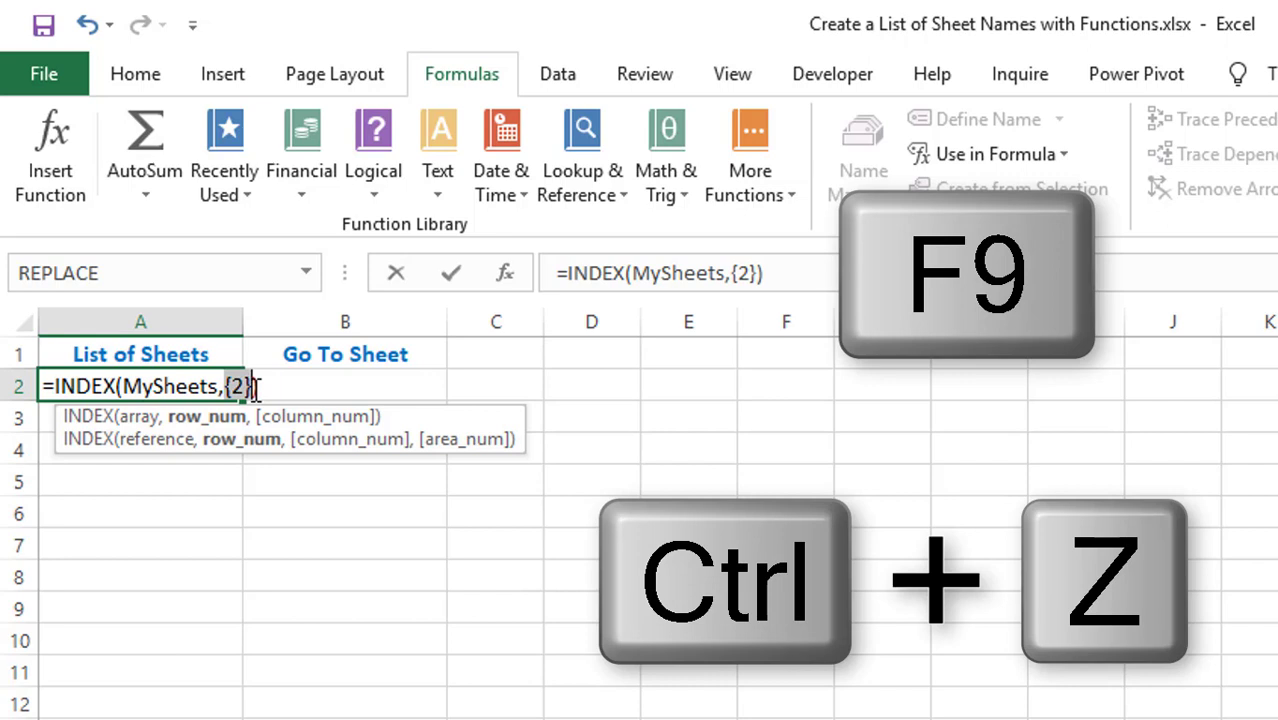
key(ctrl+z)
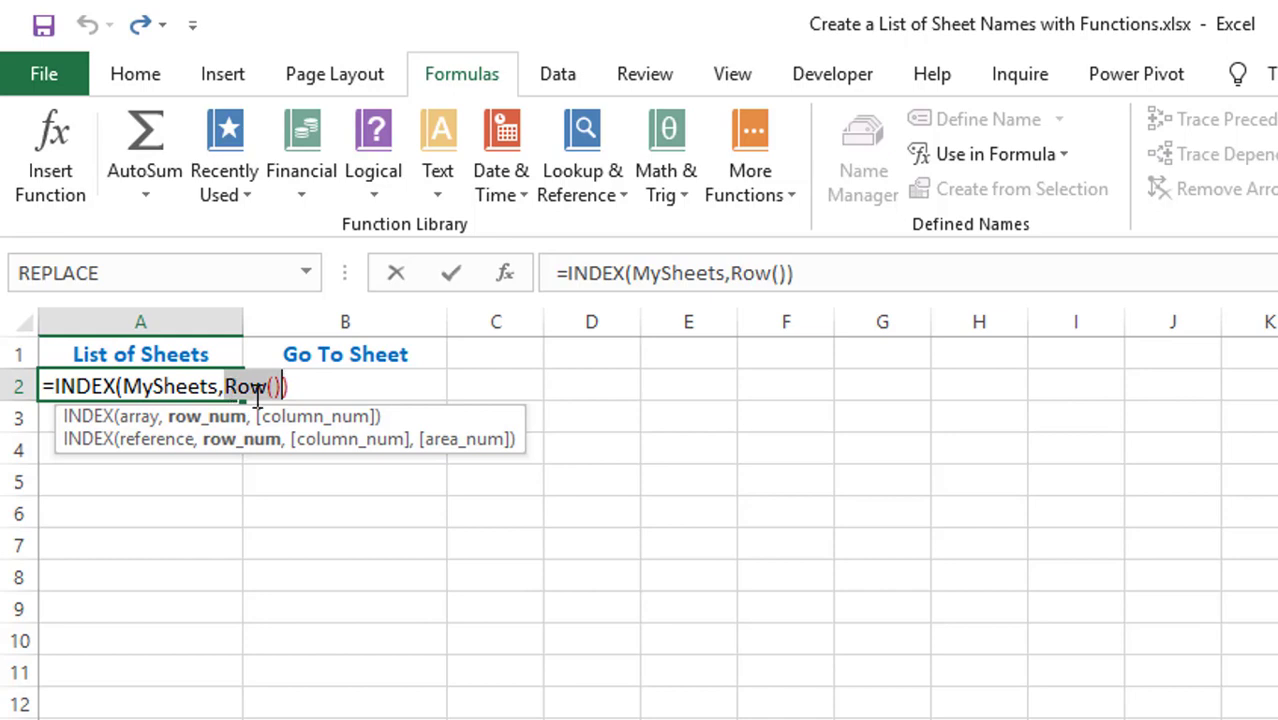
key(ctrl+Return)
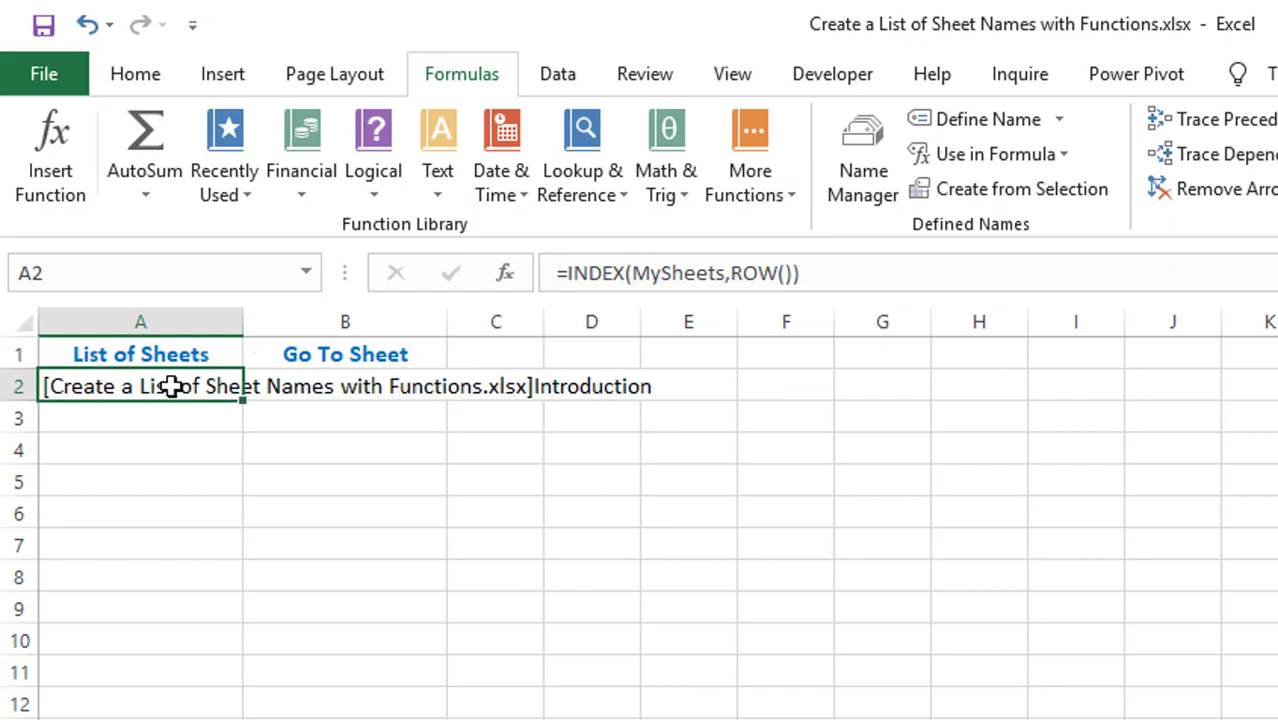
Copy the INDEX(MySheets,ROW()) expression out of A2's formula and delete it, leaving only the equals sign
double_click(172, 386)
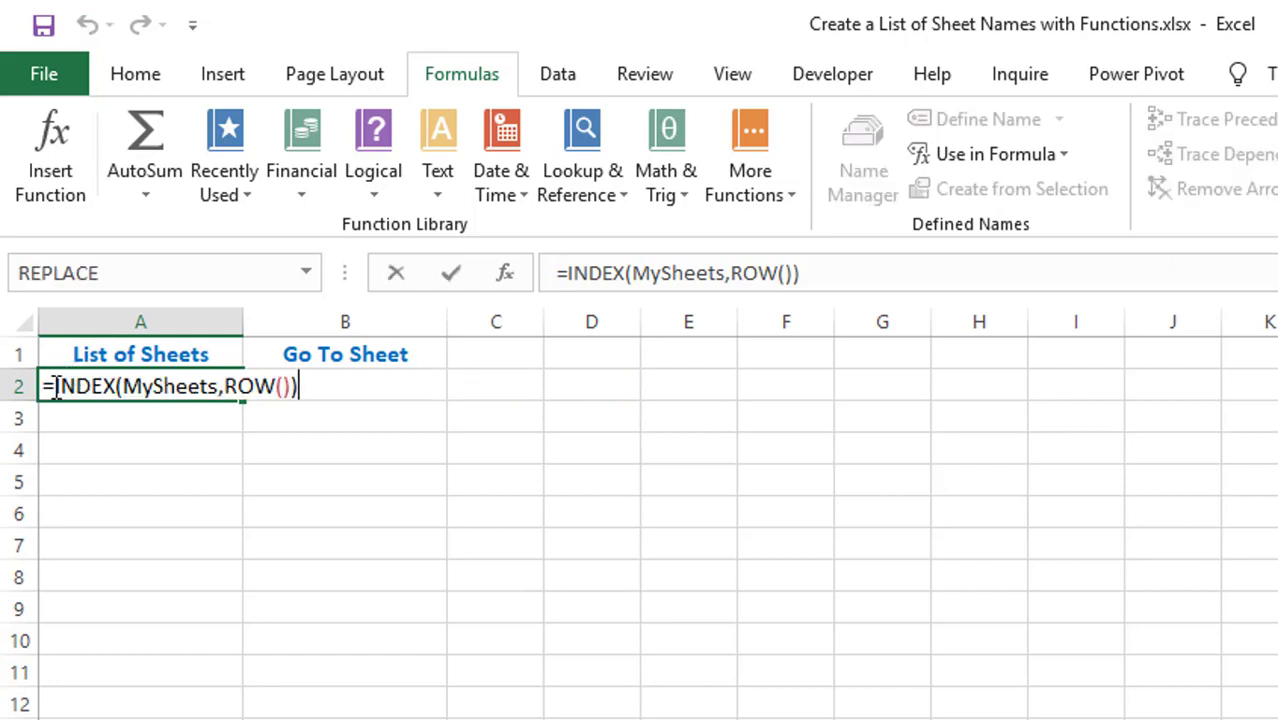
drag(55, 386, 300, 386)
key(ctrl+c)
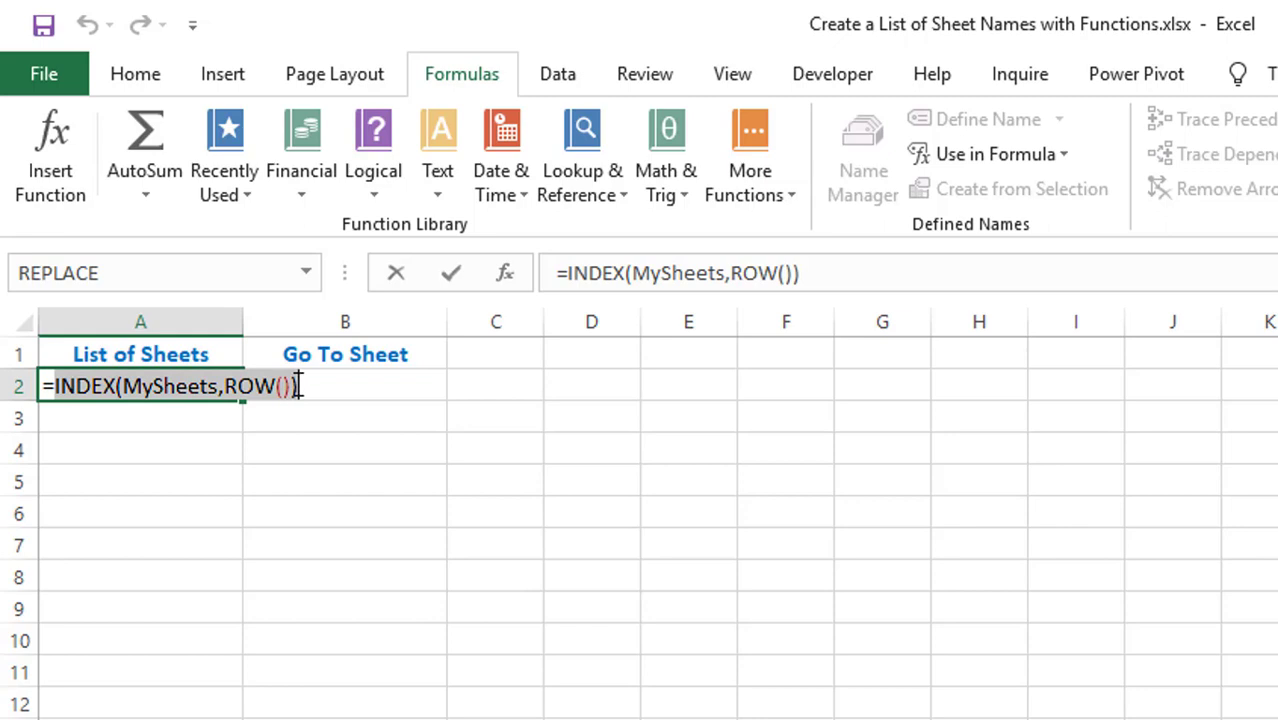
key(BackSpace)
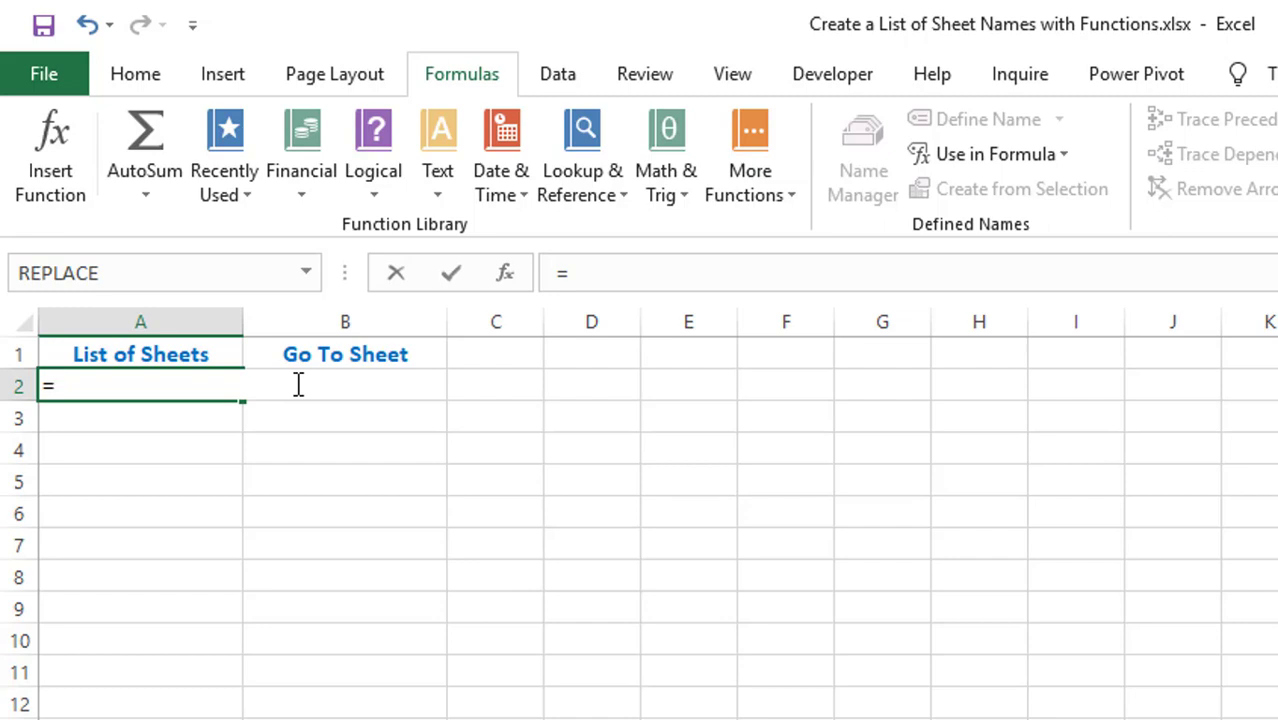
Start a REPLACE function in A2 with INDEX(MySheets,ROW()) as the old text and 1 as the start number
text(Repl)
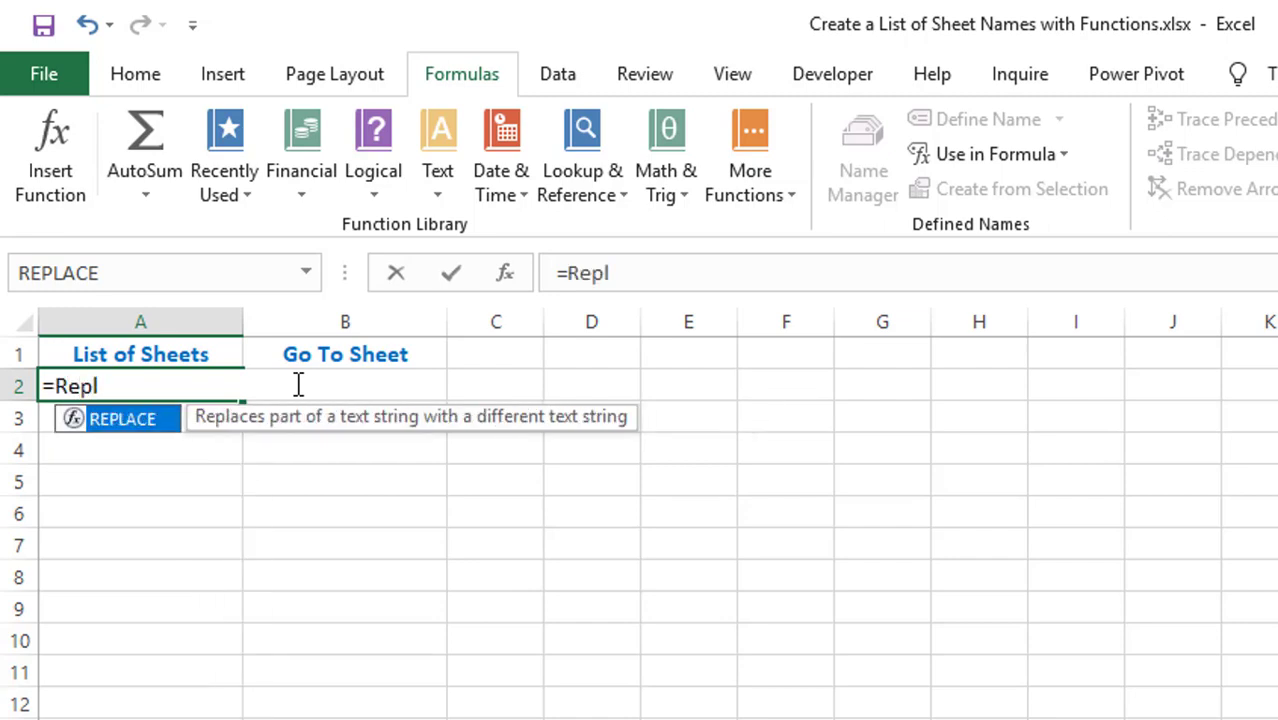
key(Tab)
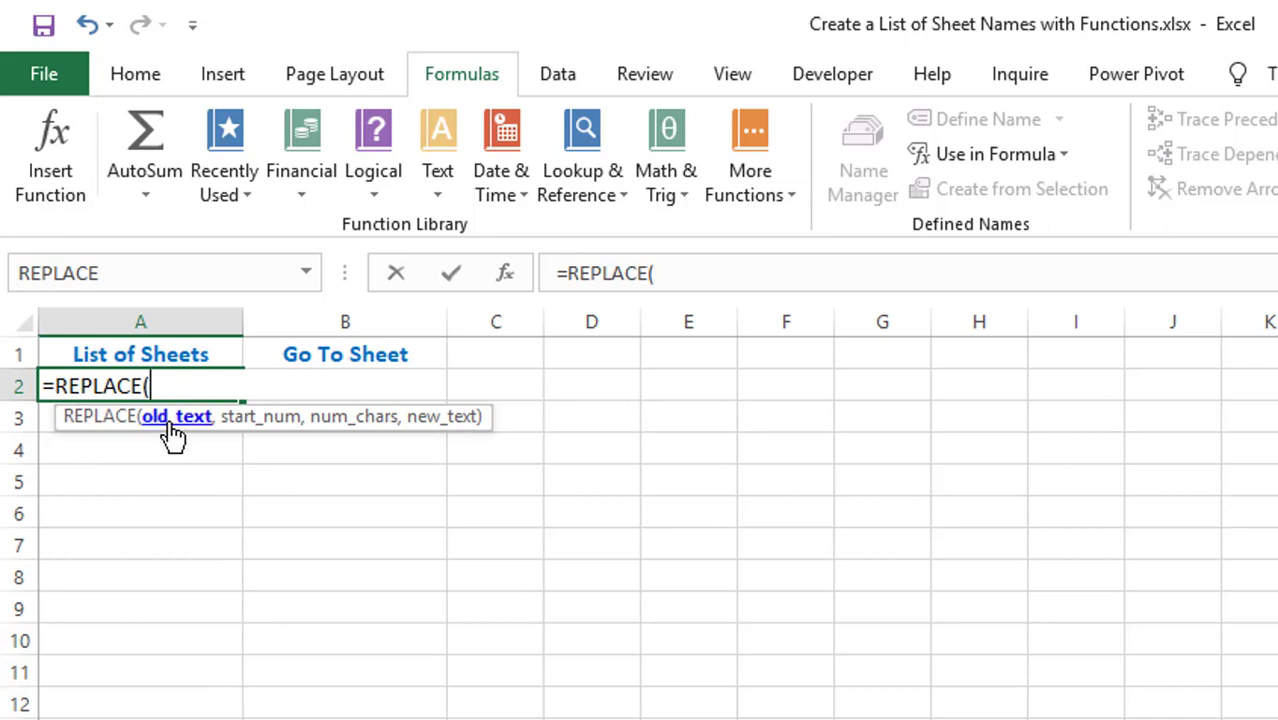
text(INDEX(MySheets,ROW()))
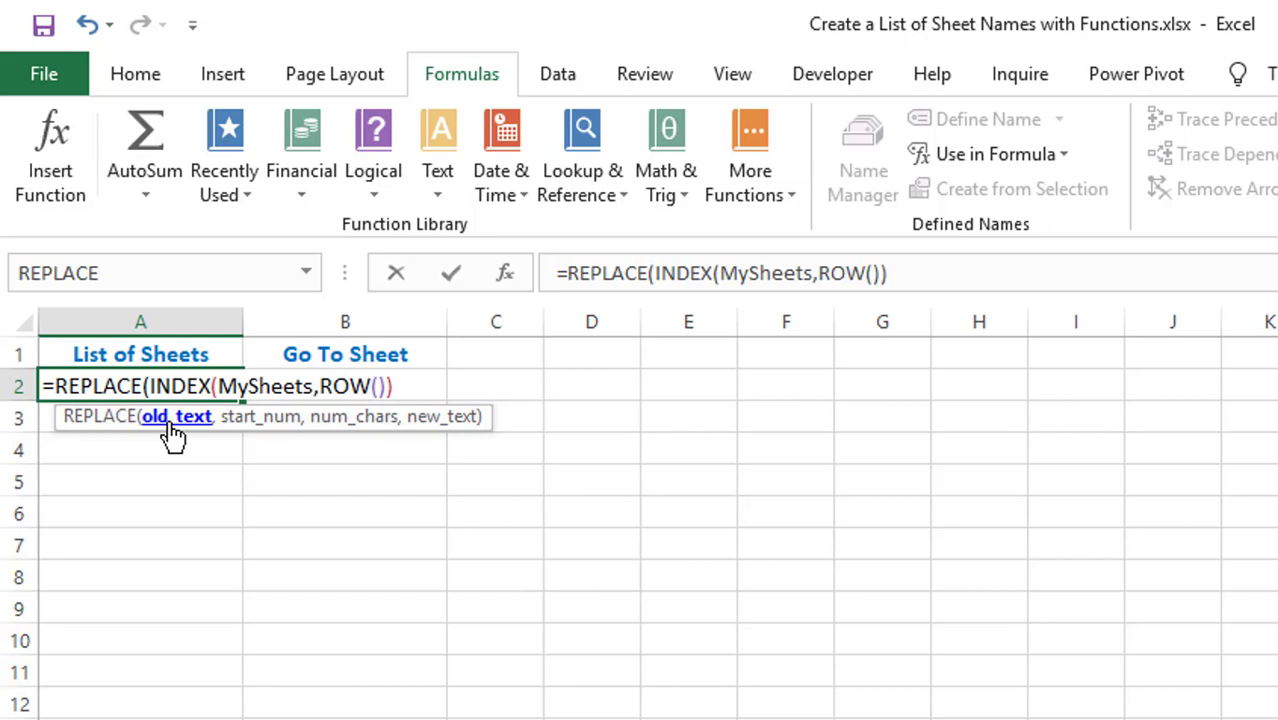
text(,)
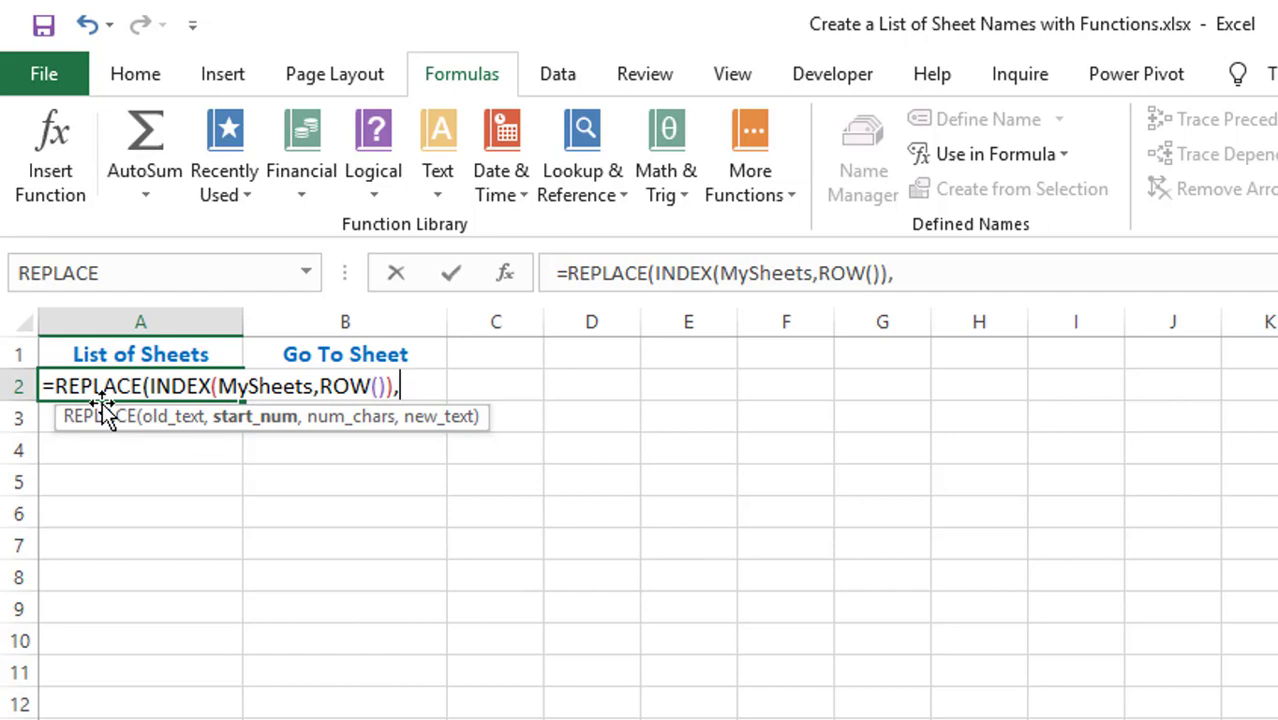
text(1)
text(,)
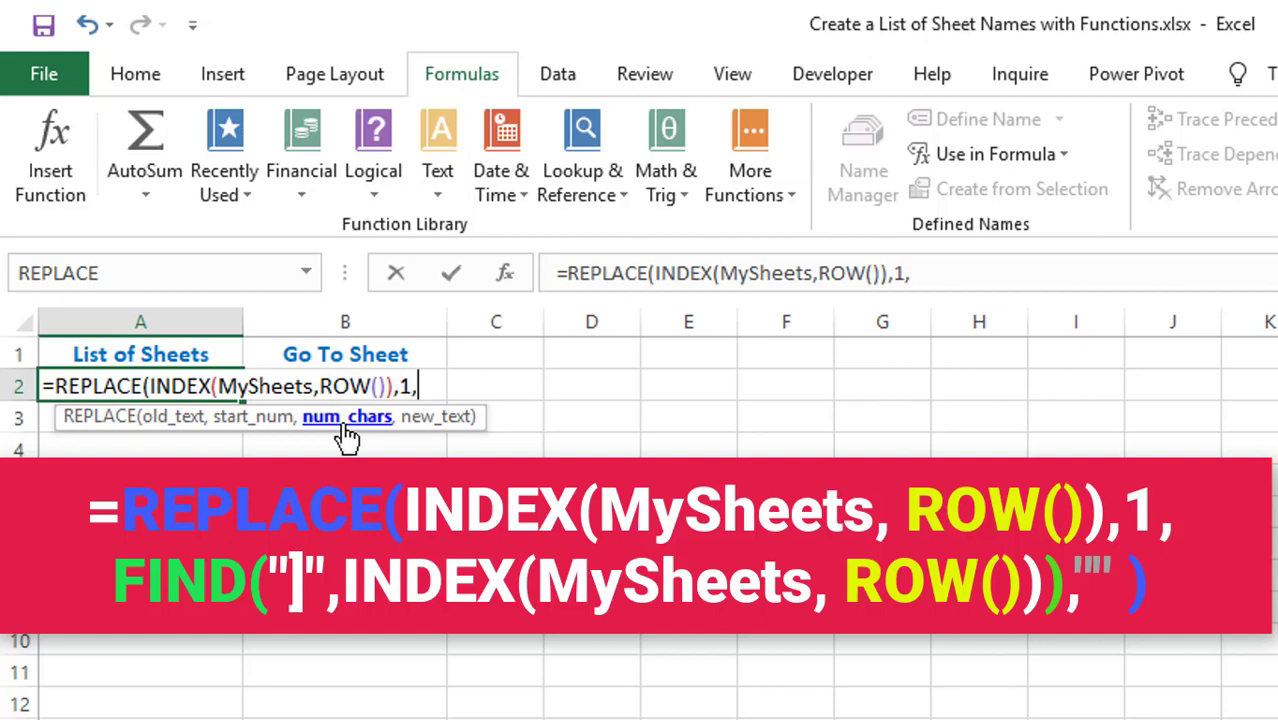
Add FIND("]",INDEX(MySheets,ROW())) as the num_chars argument of A2's REPLACE formula
text(fin)
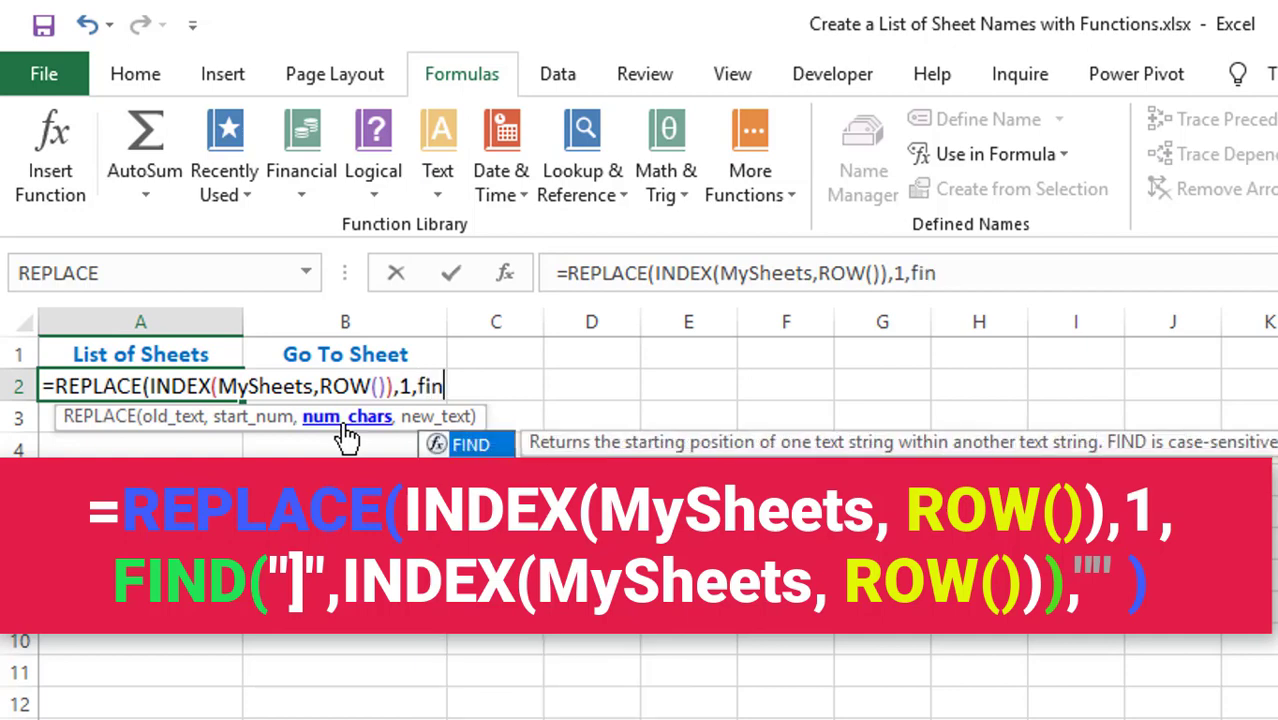
text(d)
key(Tab)
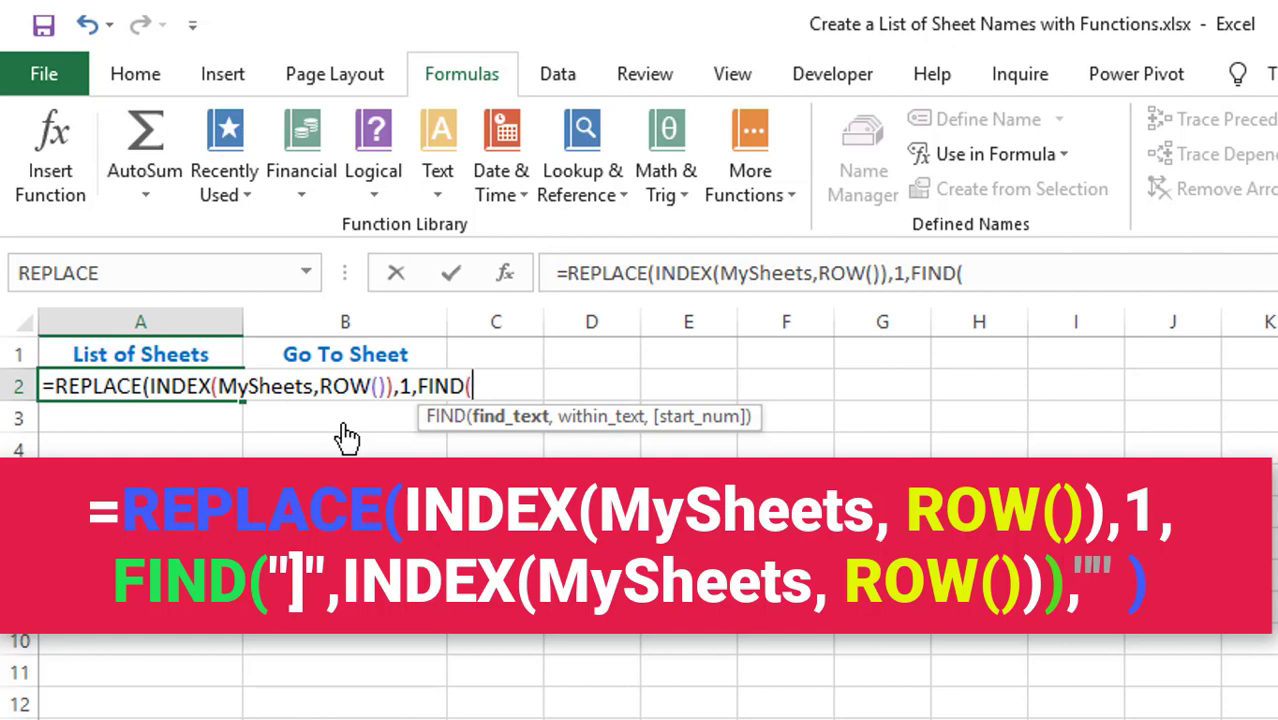
text("]",)
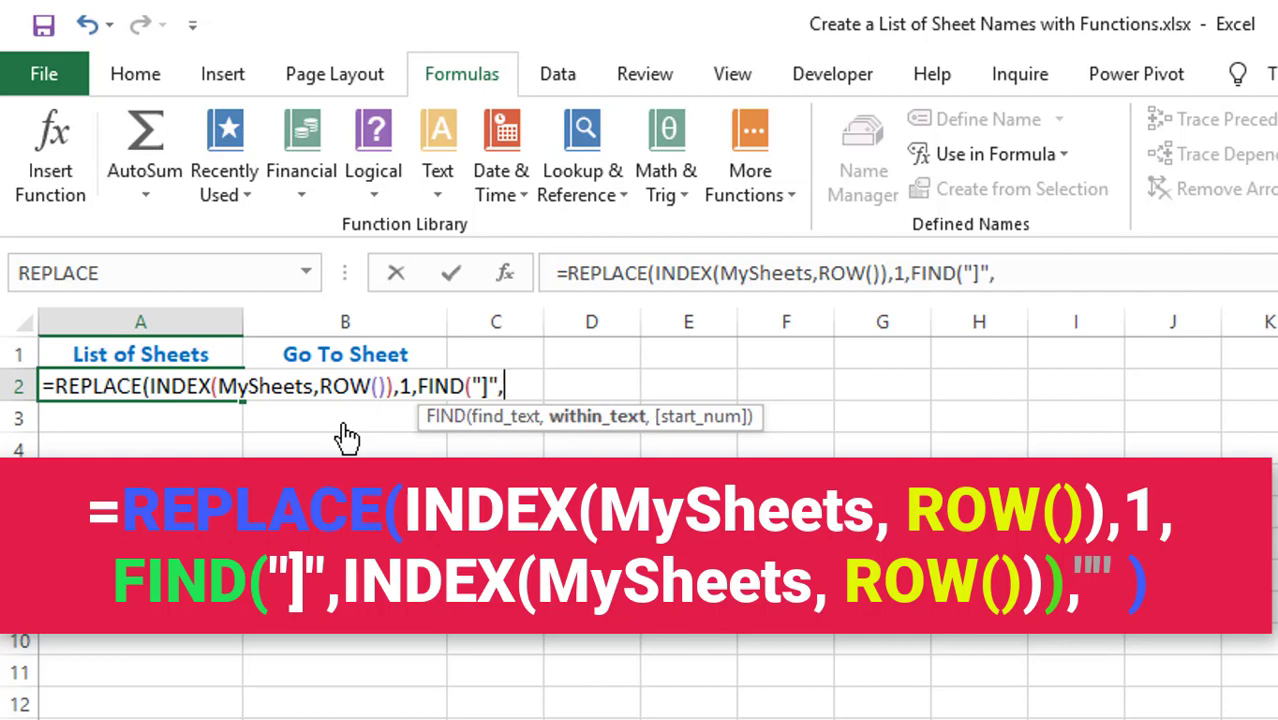
key(ctrl+v)
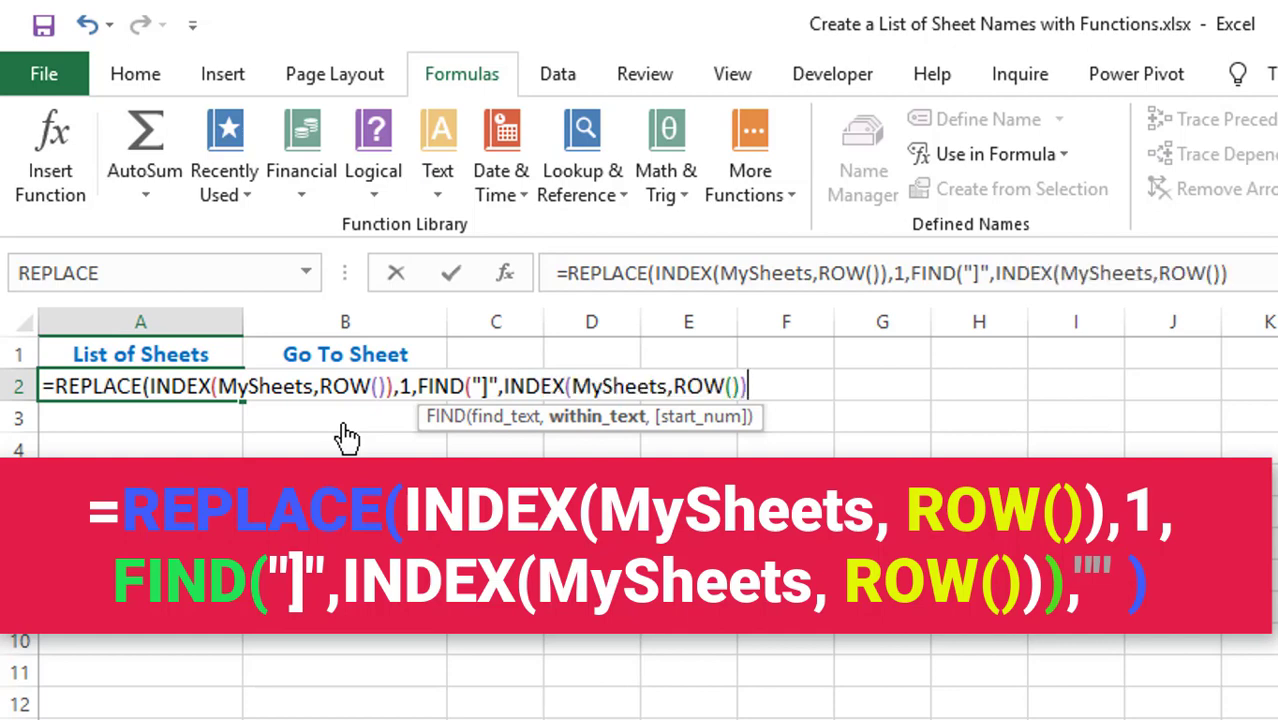
text())
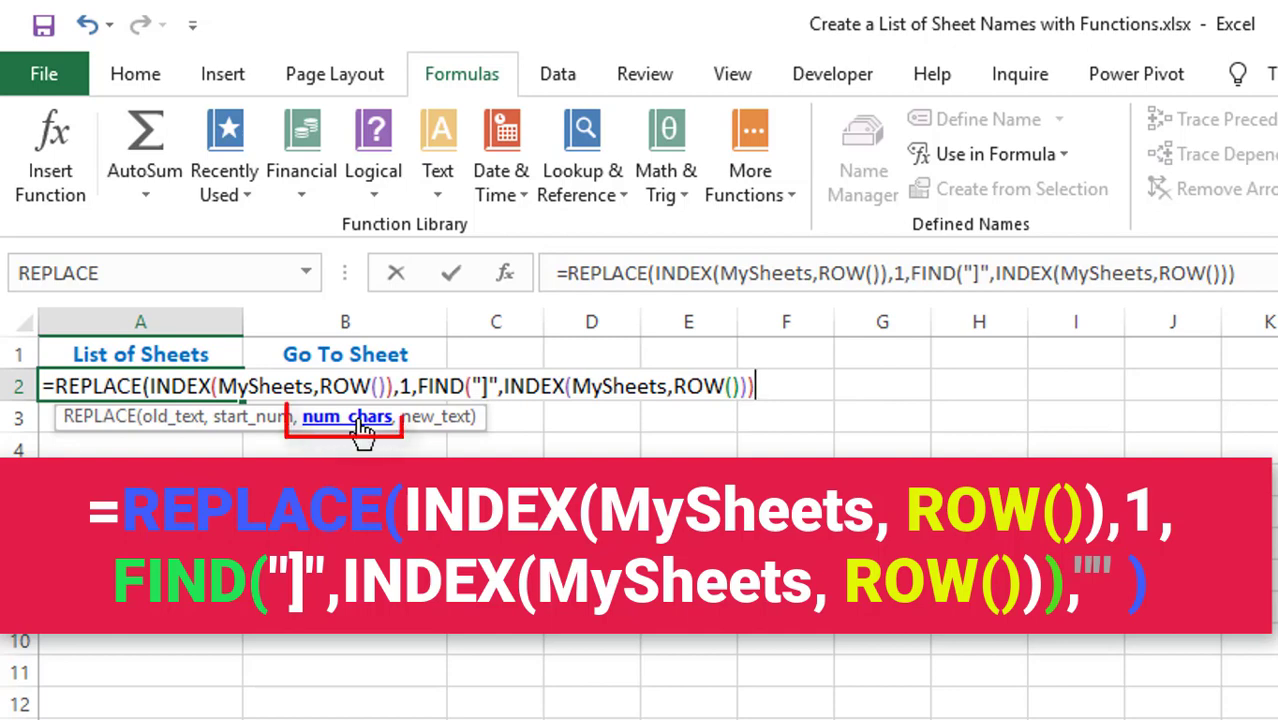
Evaluate the whole FIND argument inside A2's formula, and undo that evaluation
key(shift+Left)
key(shift+Left)
key(shift+Left)
key(shift+Left)
key(shift+Left)
key(shift+Left)
key(shift+Left)
key(shift+Left)
key(shift+Left)
key(shift+Left)
key(shift+Left)
key(shift+Left)
key(shift+Left)
key(shift+Left)
key(shift+Left)
key(shift+Left)
key(shift+Left)
key(shift+Left)
key(shift+Left)
key(shift+Left)
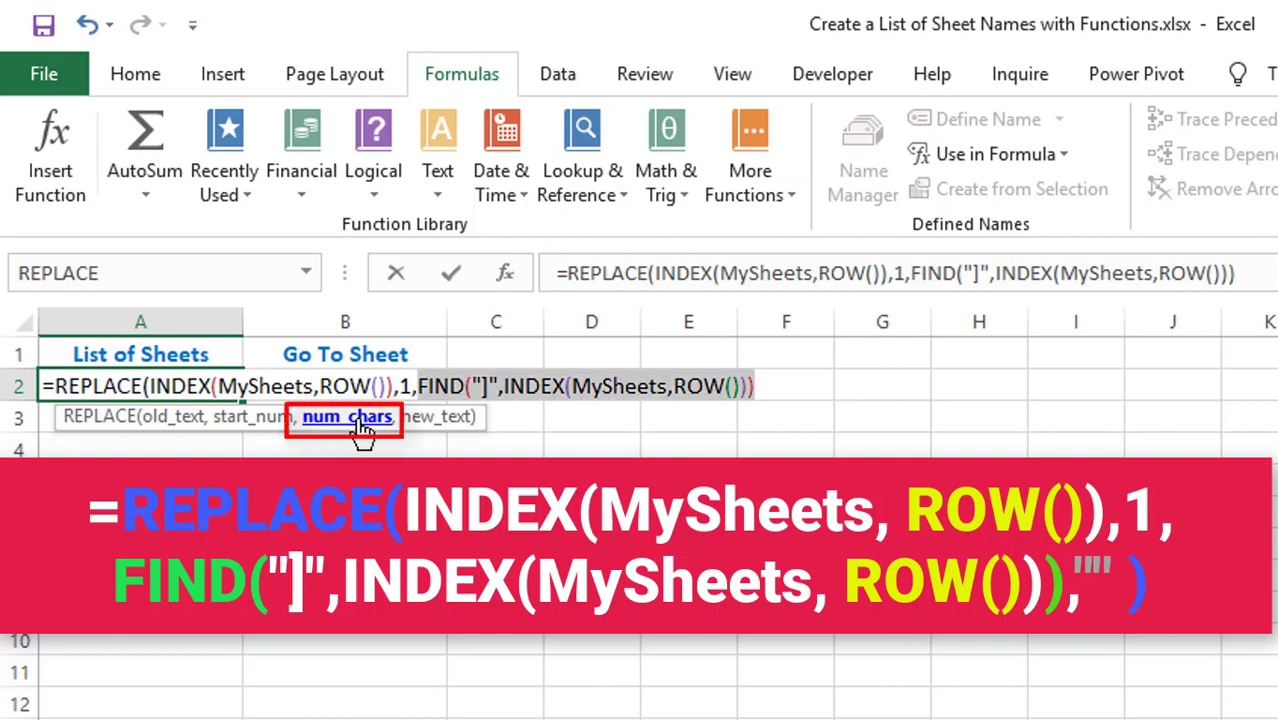
key(F9)
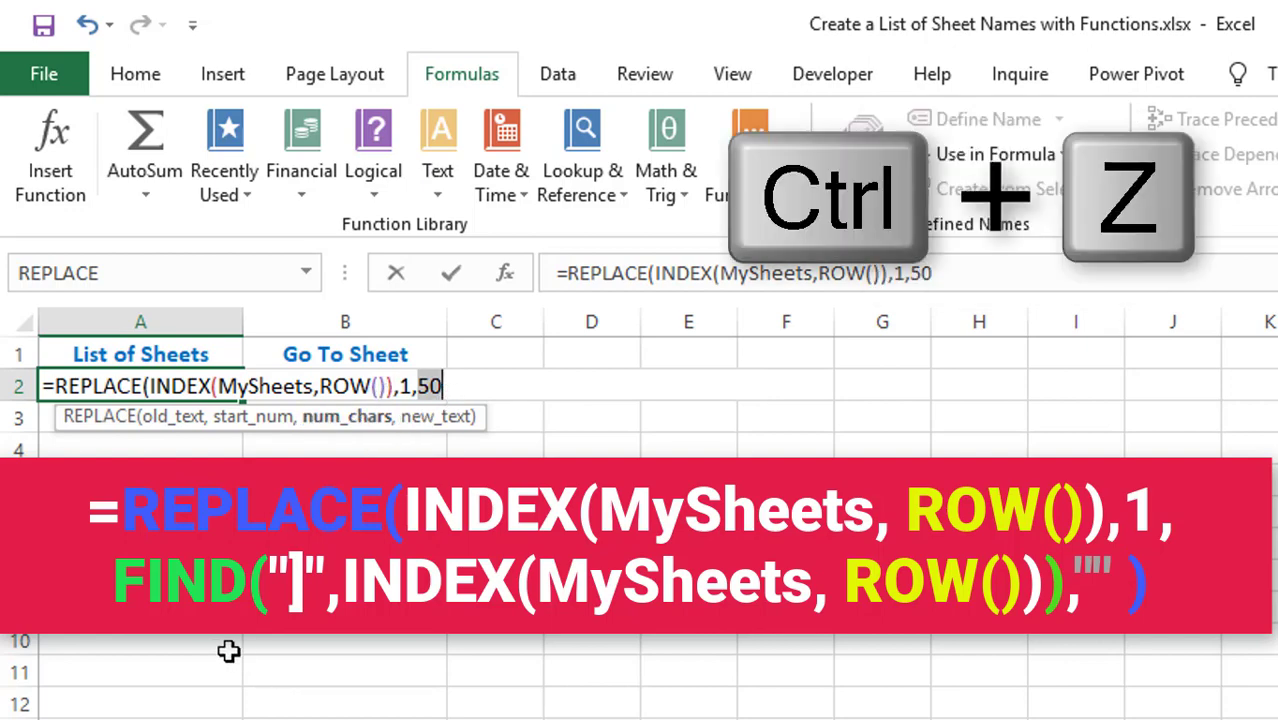
key(ctrl+z)
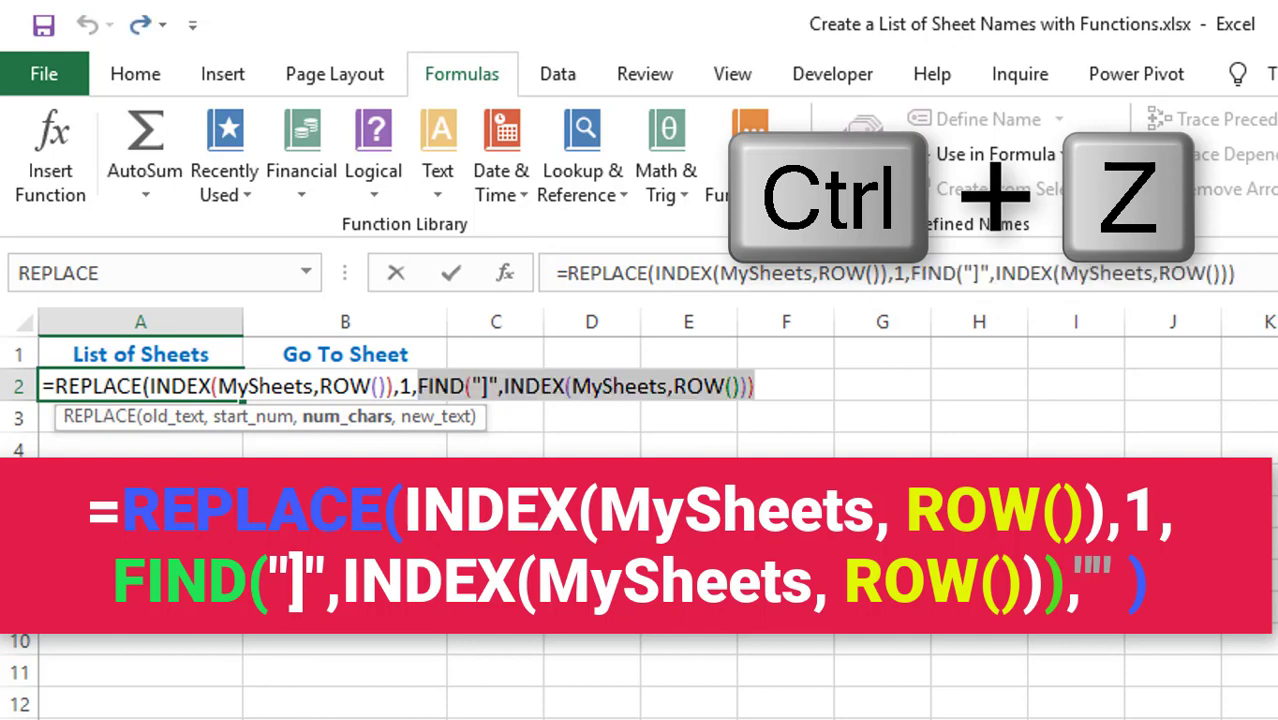
Complete A2's REPLACE formula with "" as the new text and fill it down column A through A23
click(768, 387)
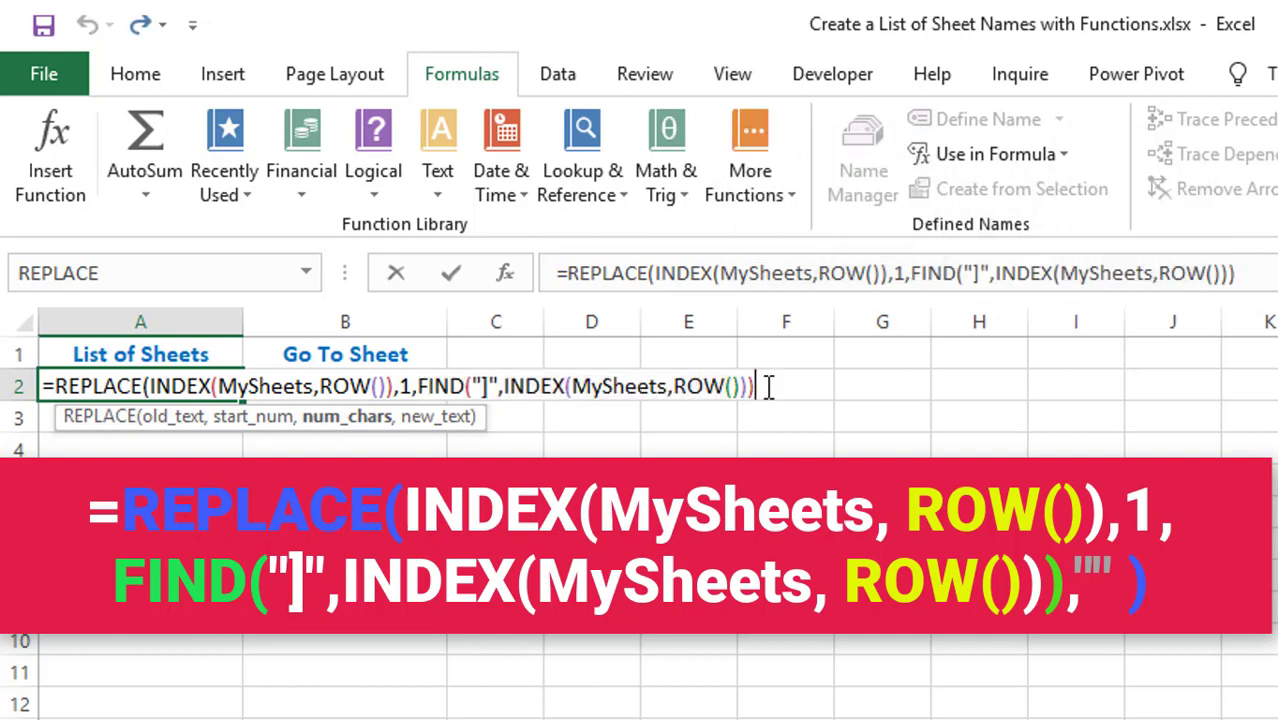
text(,)
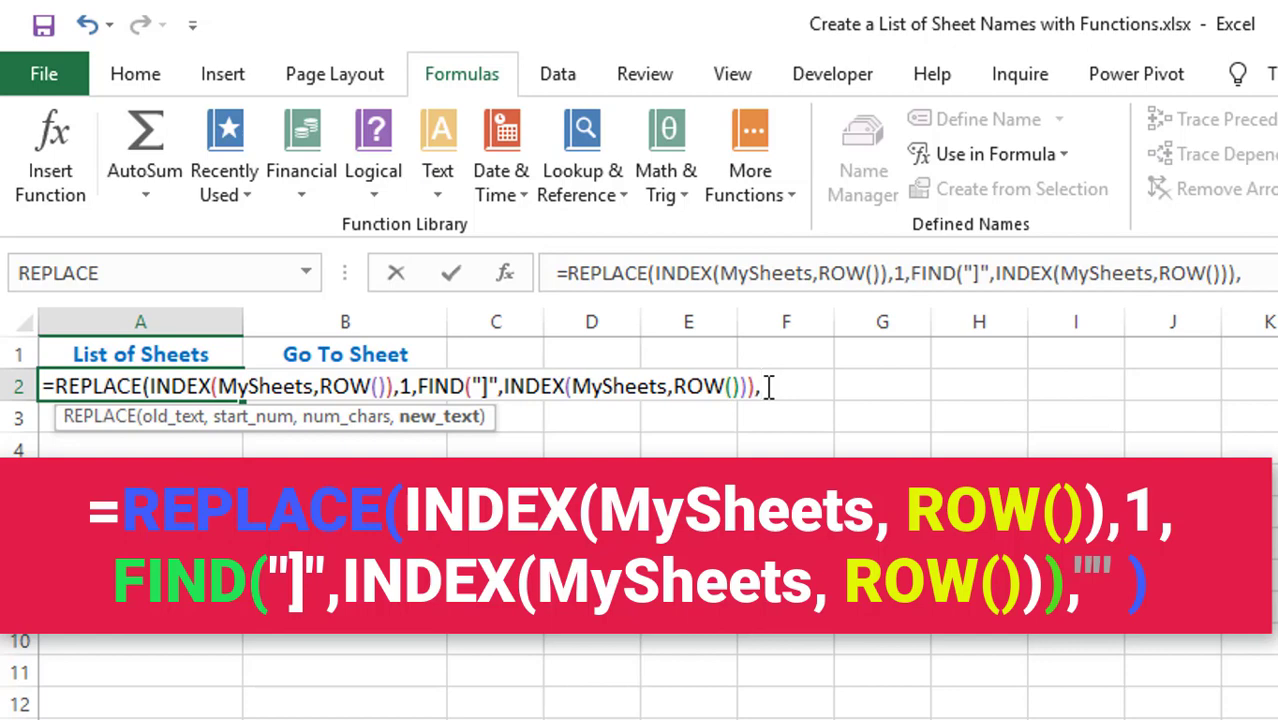
text(""))
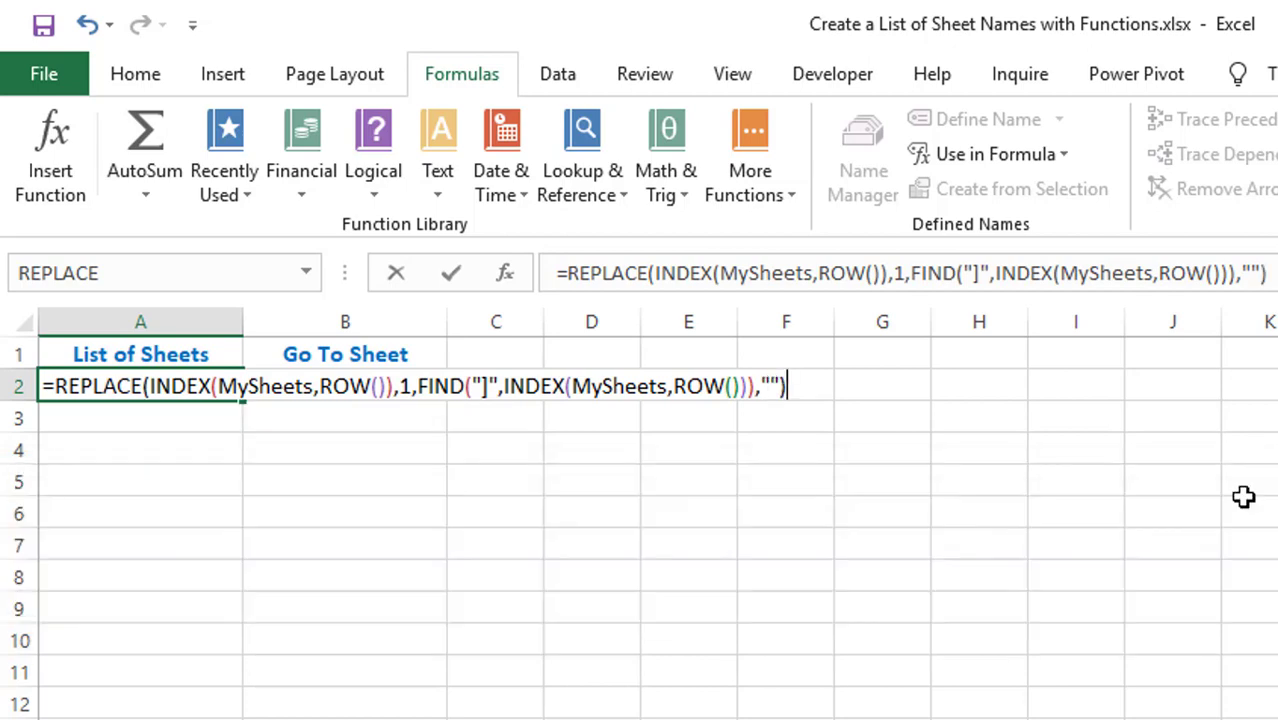
key(ctrl+Return)
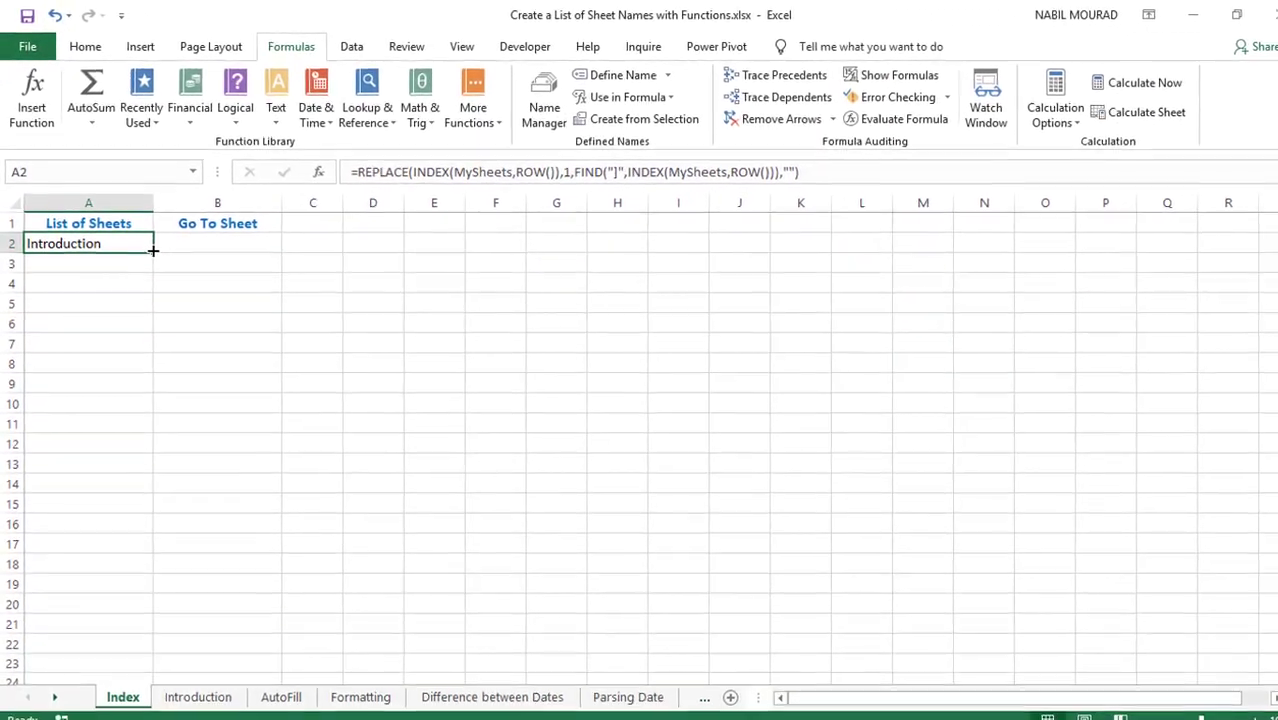
drag(150, 247, 104, 638)
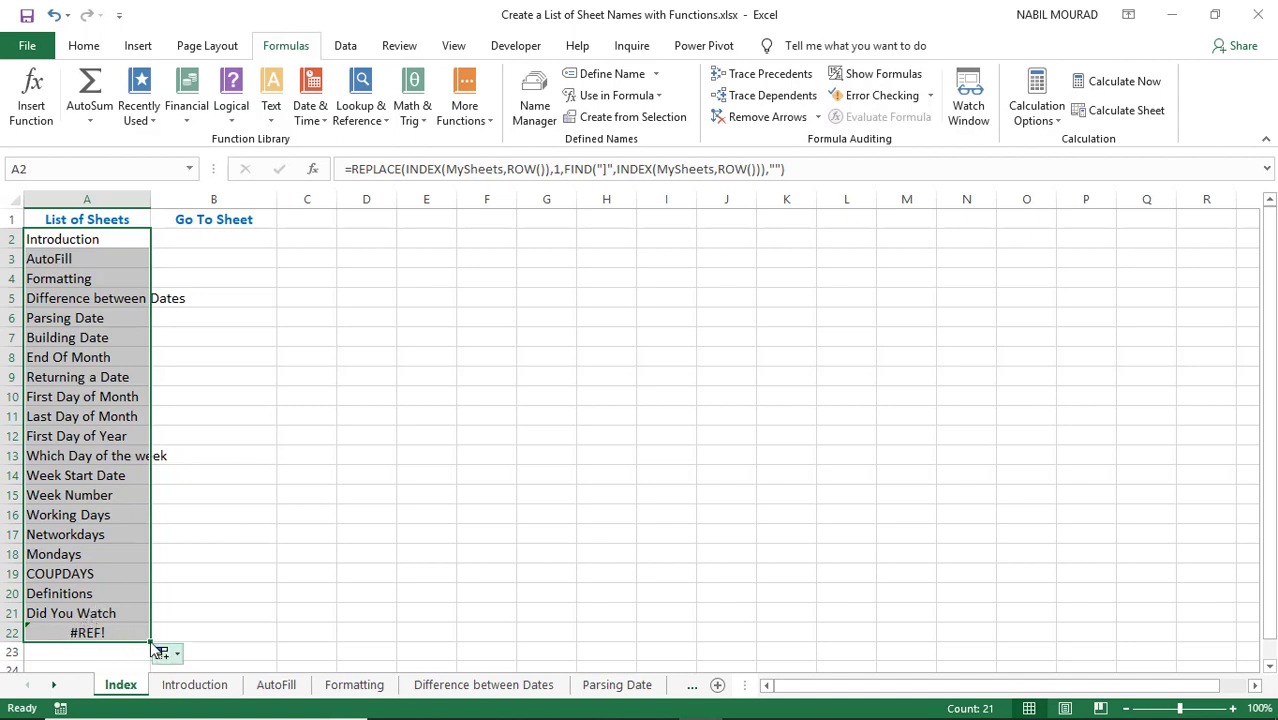
drag(149, 641, 149, 652)
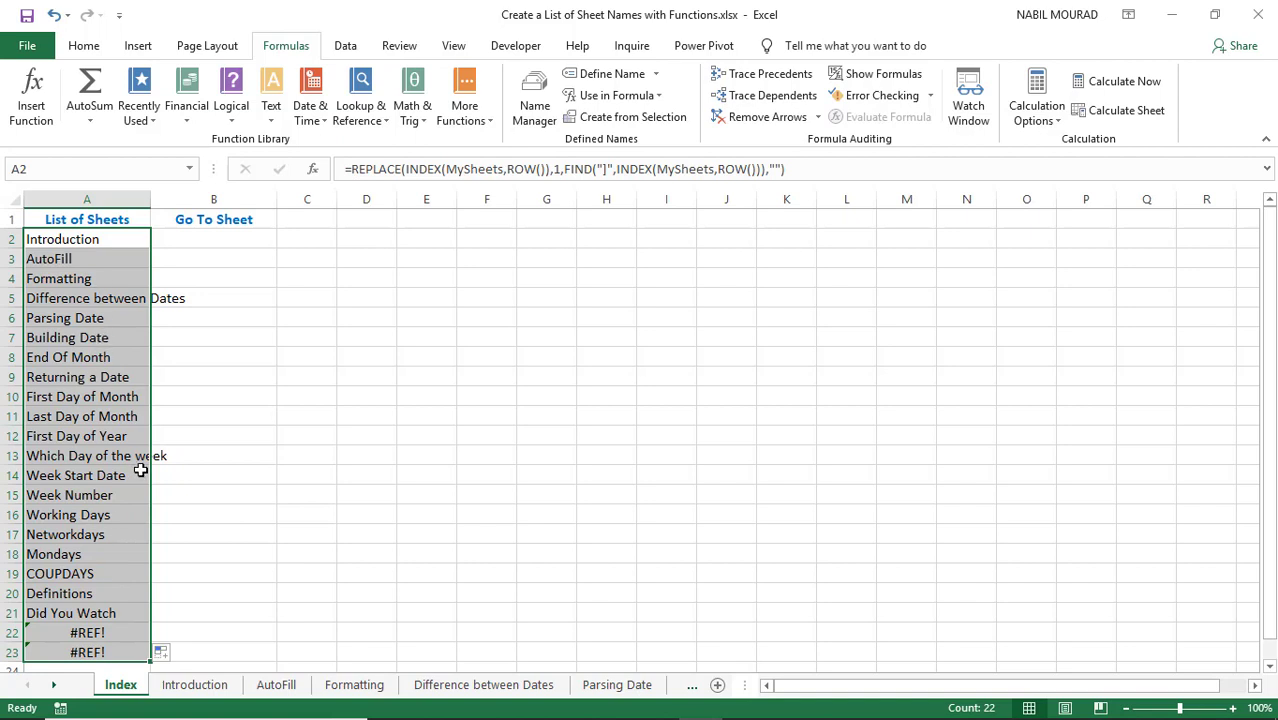
Wrap the formulas in A2:A23 in IFERROR with "" as the error value, and autofit column A's width
key(F2)
key(F2)
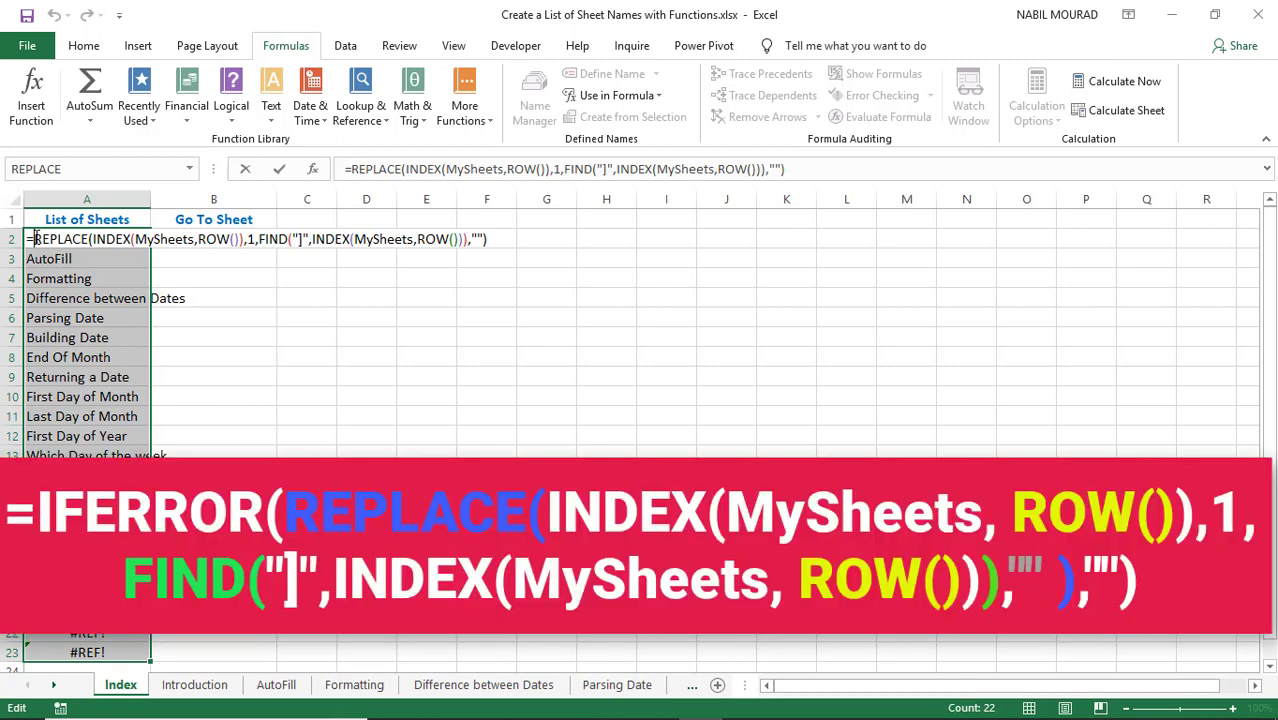
text(IFERROR()
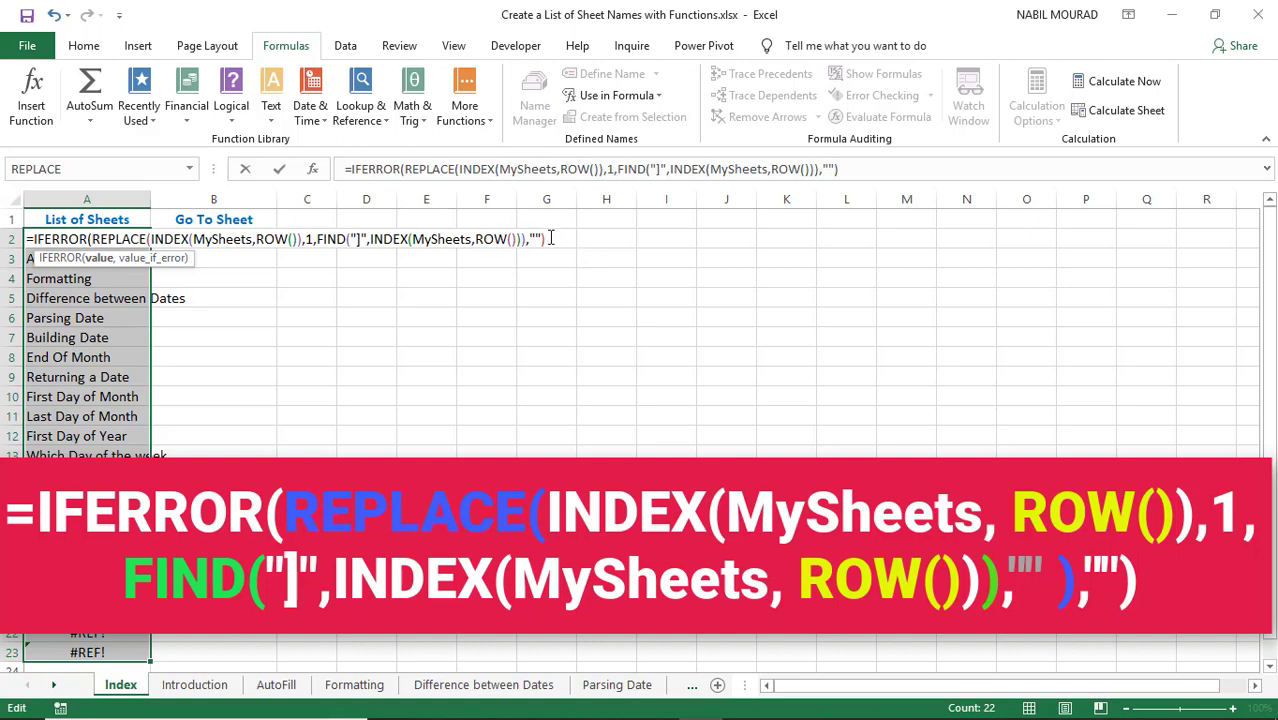
text(,)
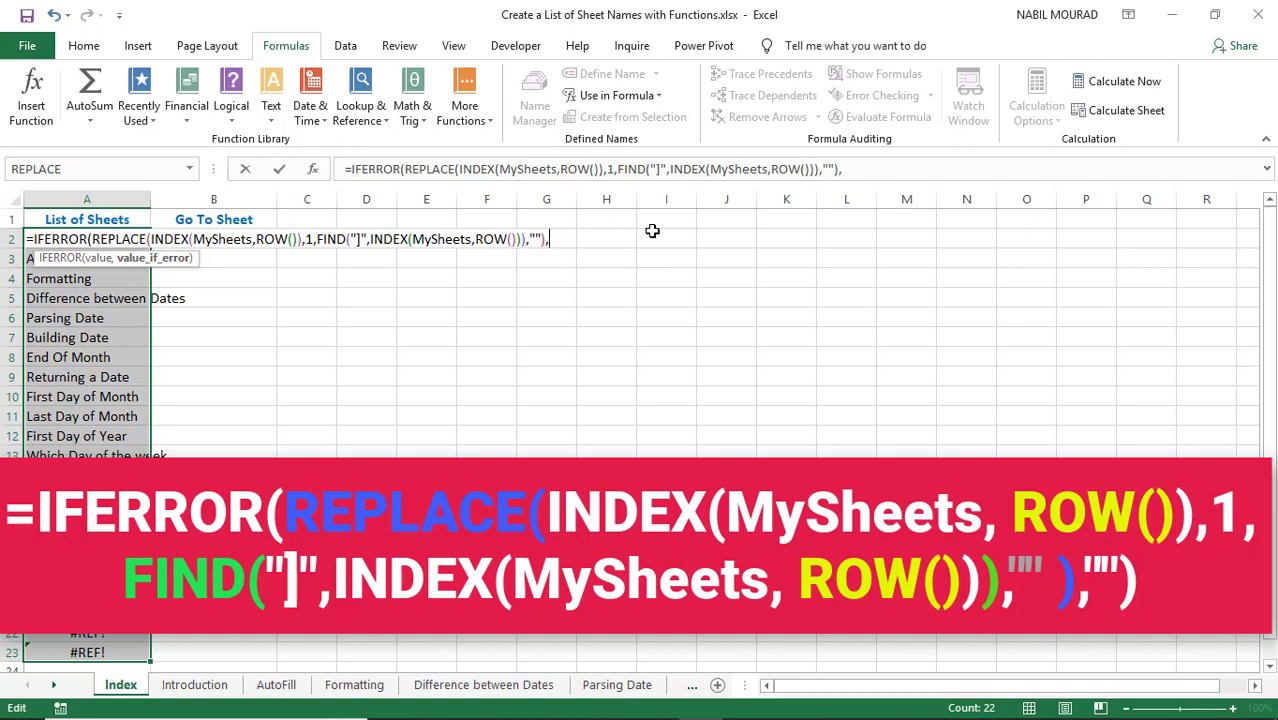
text(""))
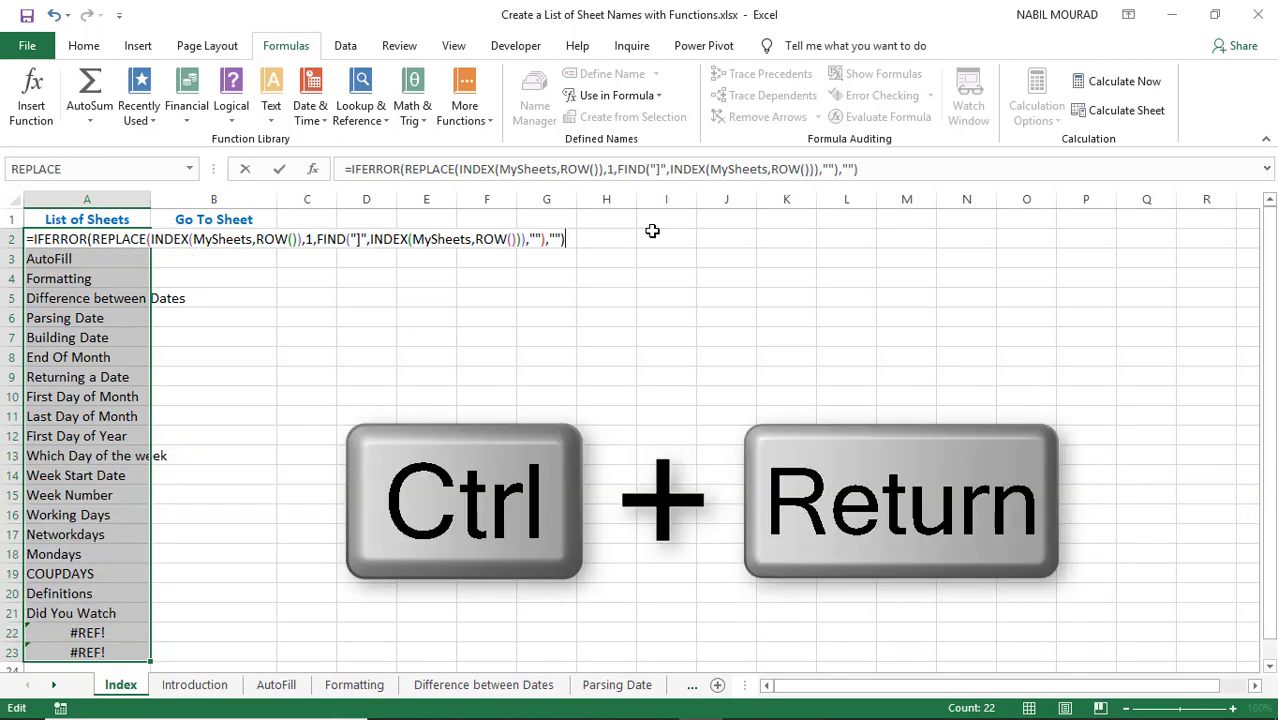
key(ctrl+Return)
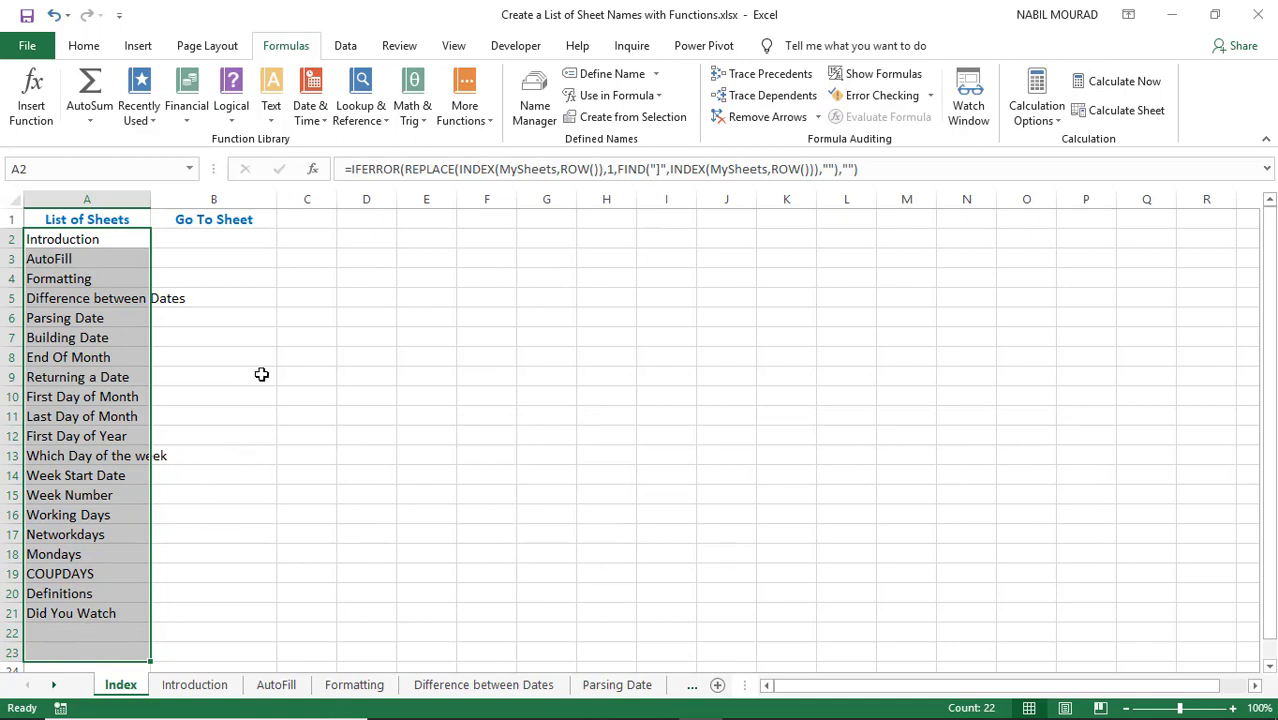
double_click(150, 199)
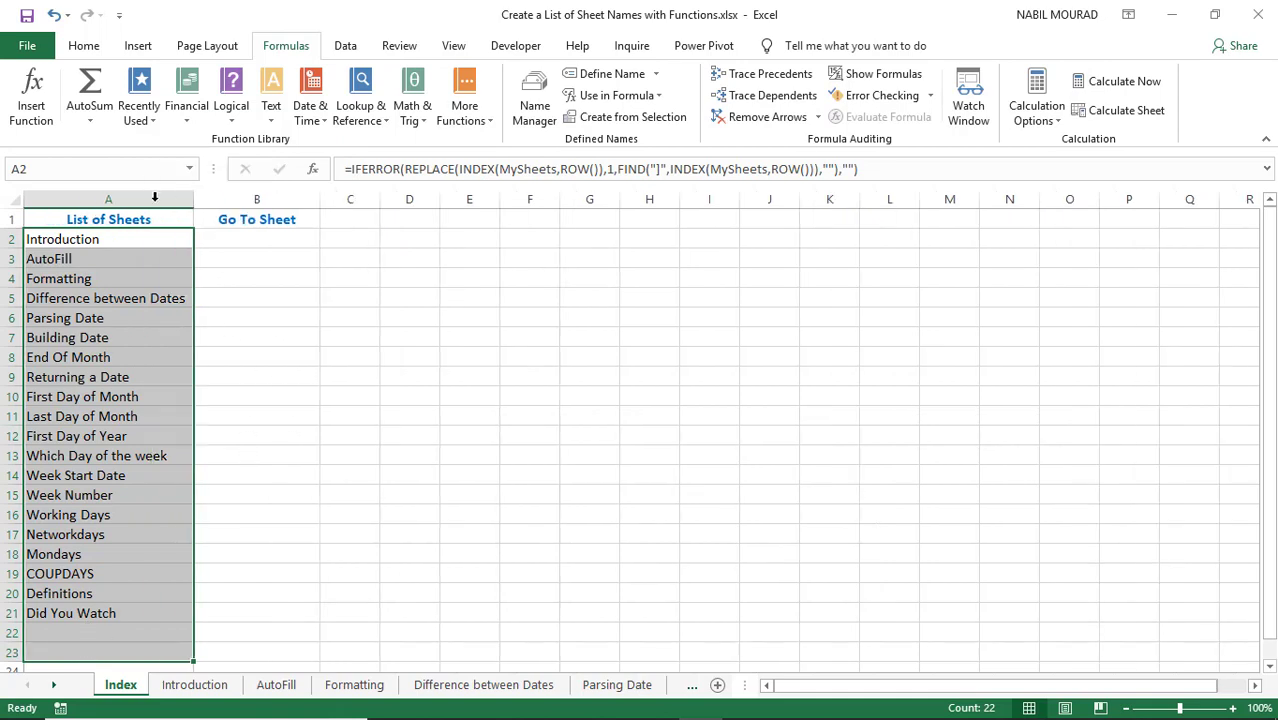
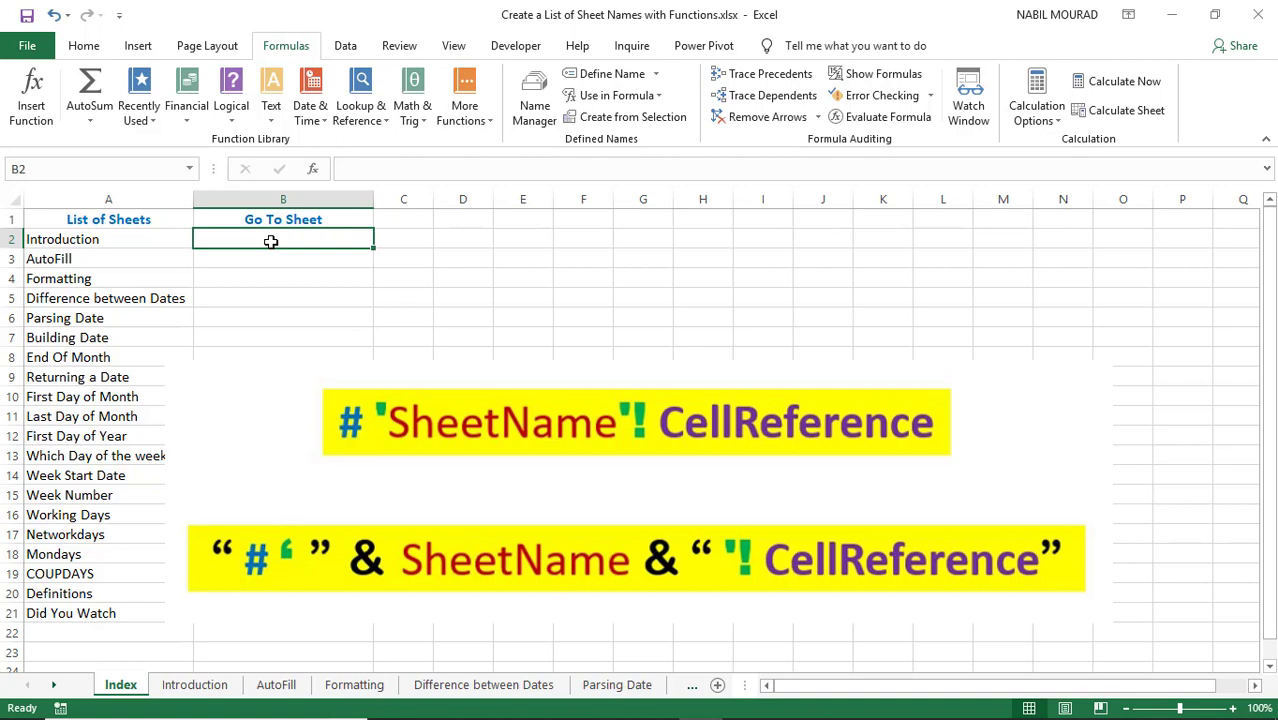
Enter the formula =HYPERLINK("#'"&A2&"'!A1") in cell B2
text(=HYPERLINK()
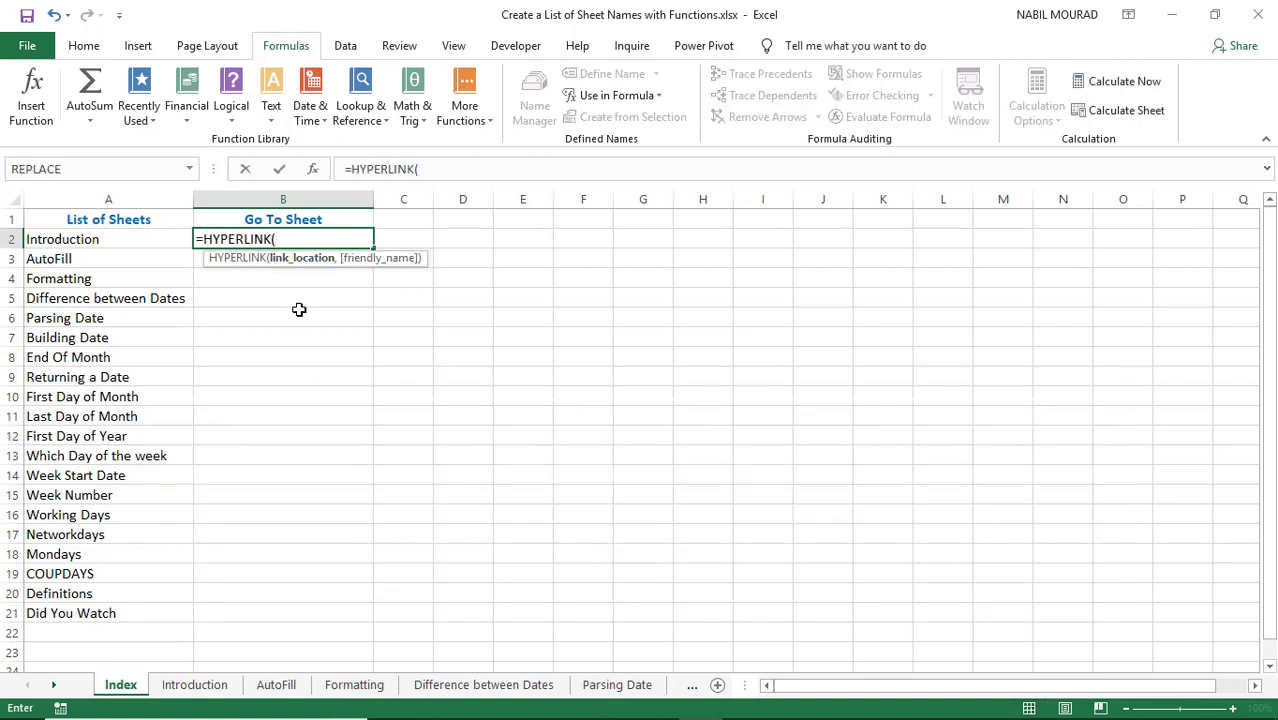
text(")
text(#)
text("")
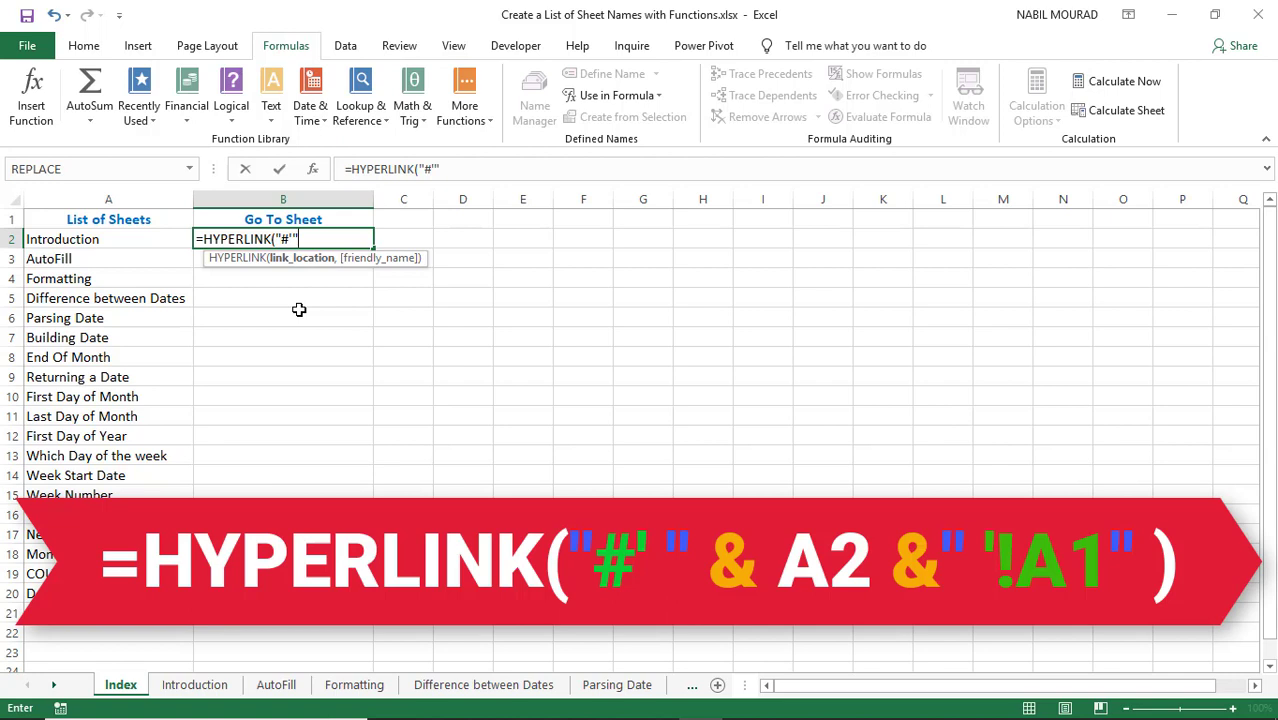
text(&)
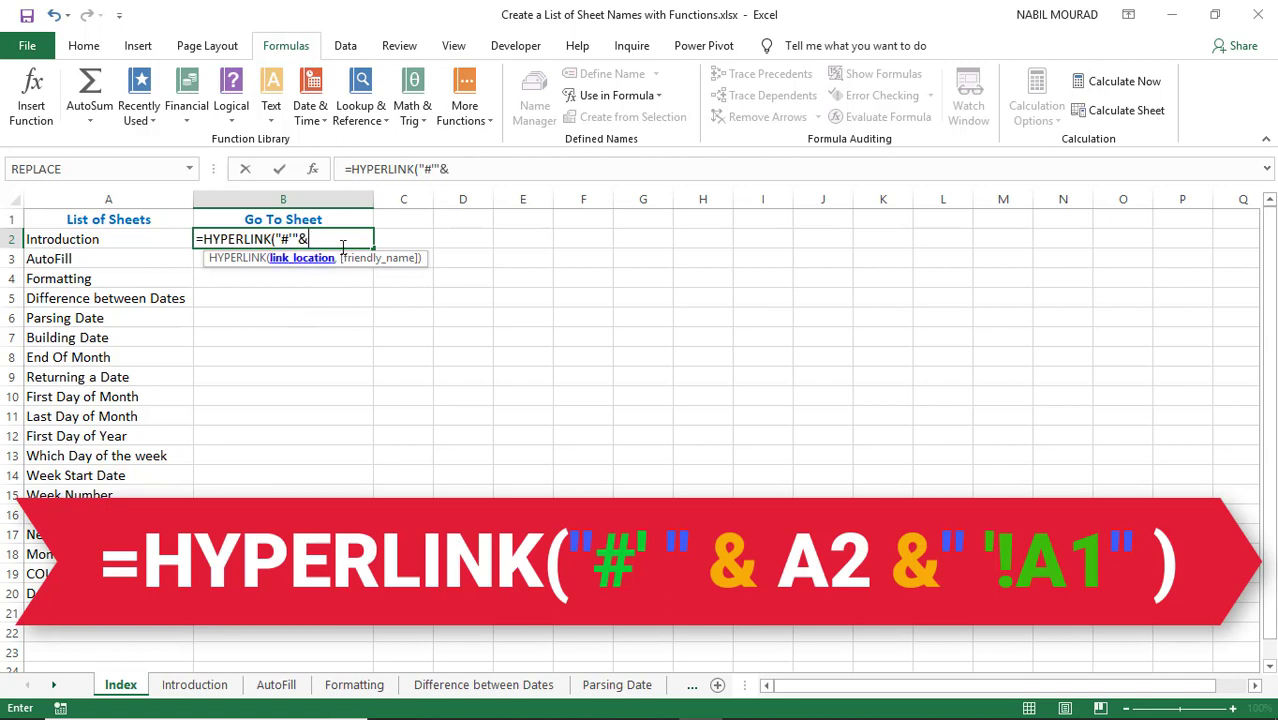
click(113, 236)
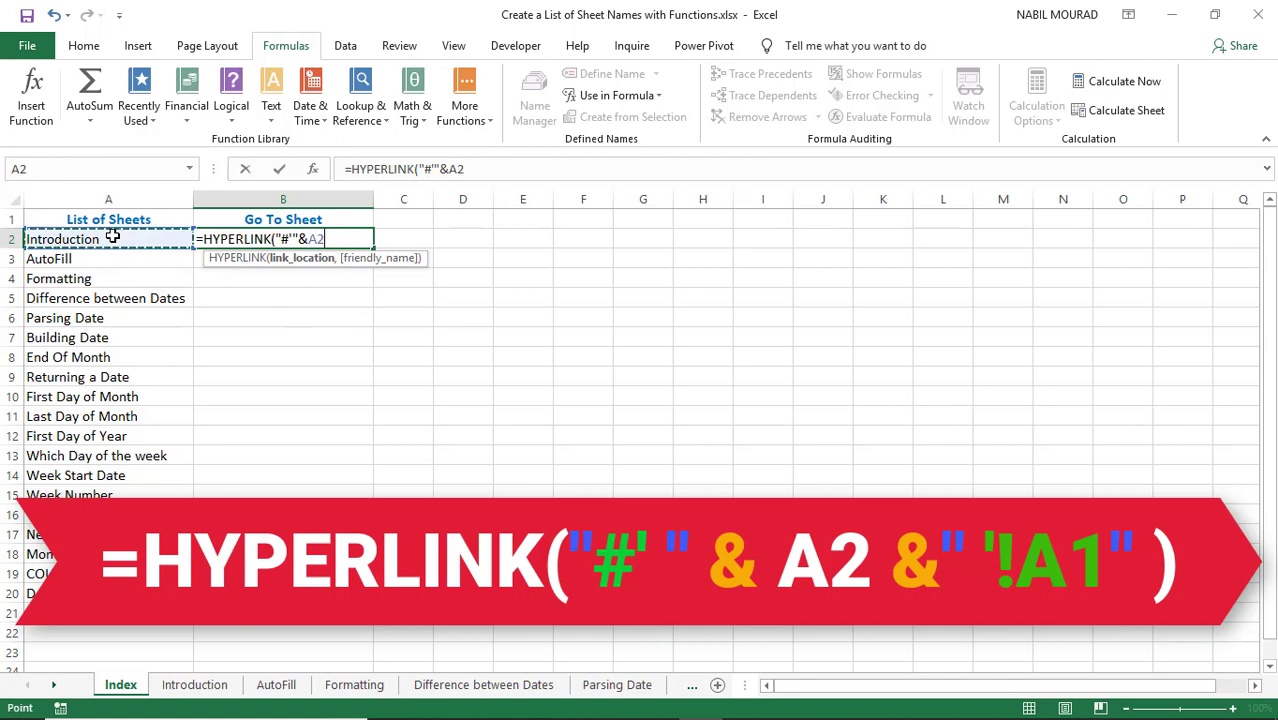
text(&)
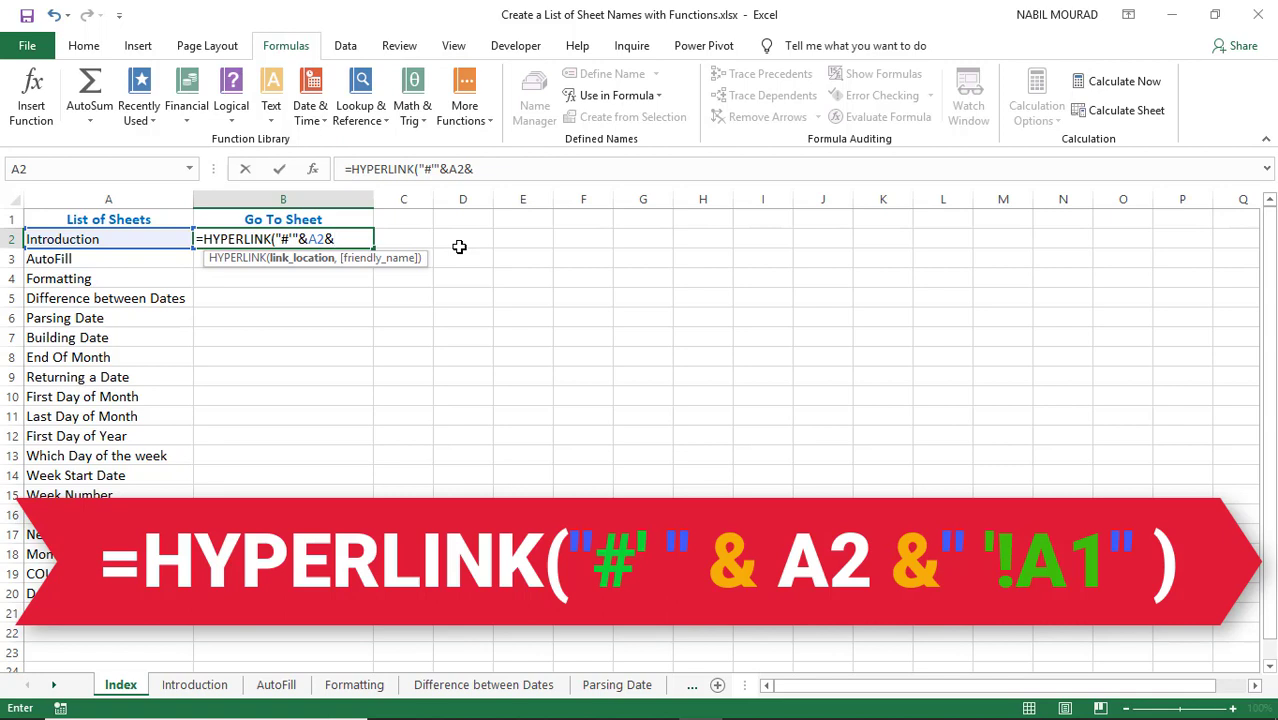
text("'!A1"))
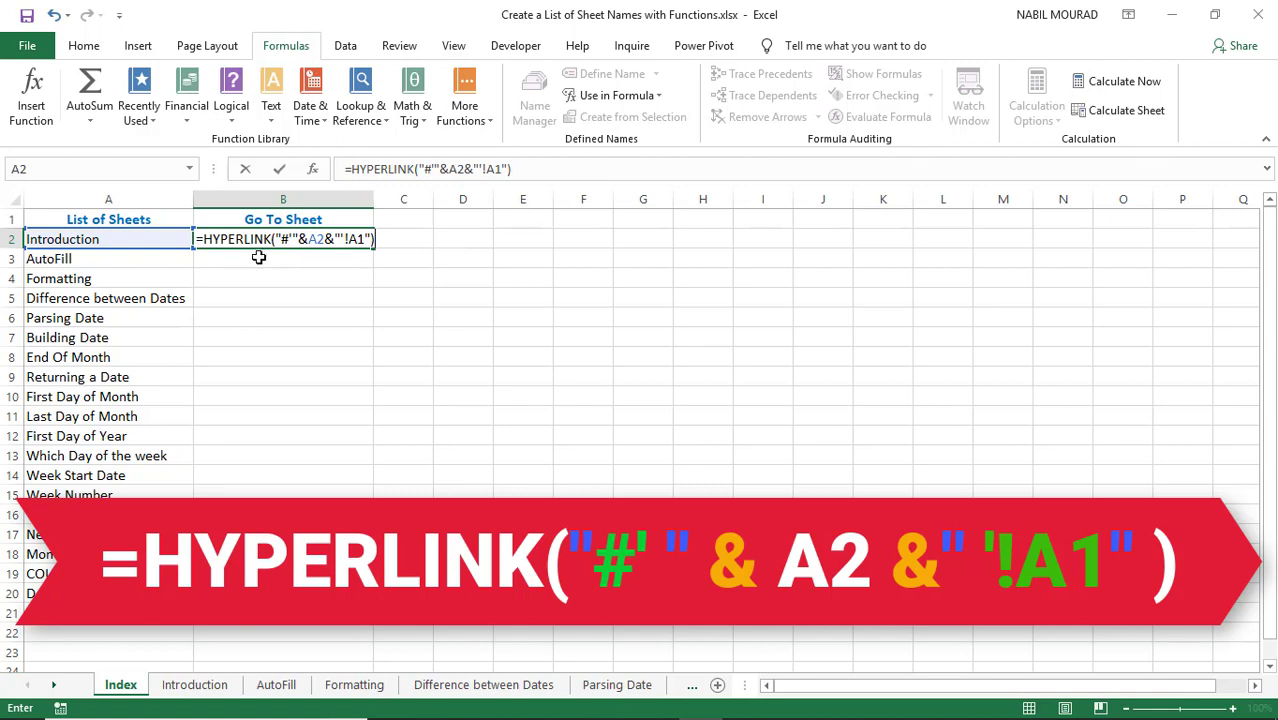
key(Return)
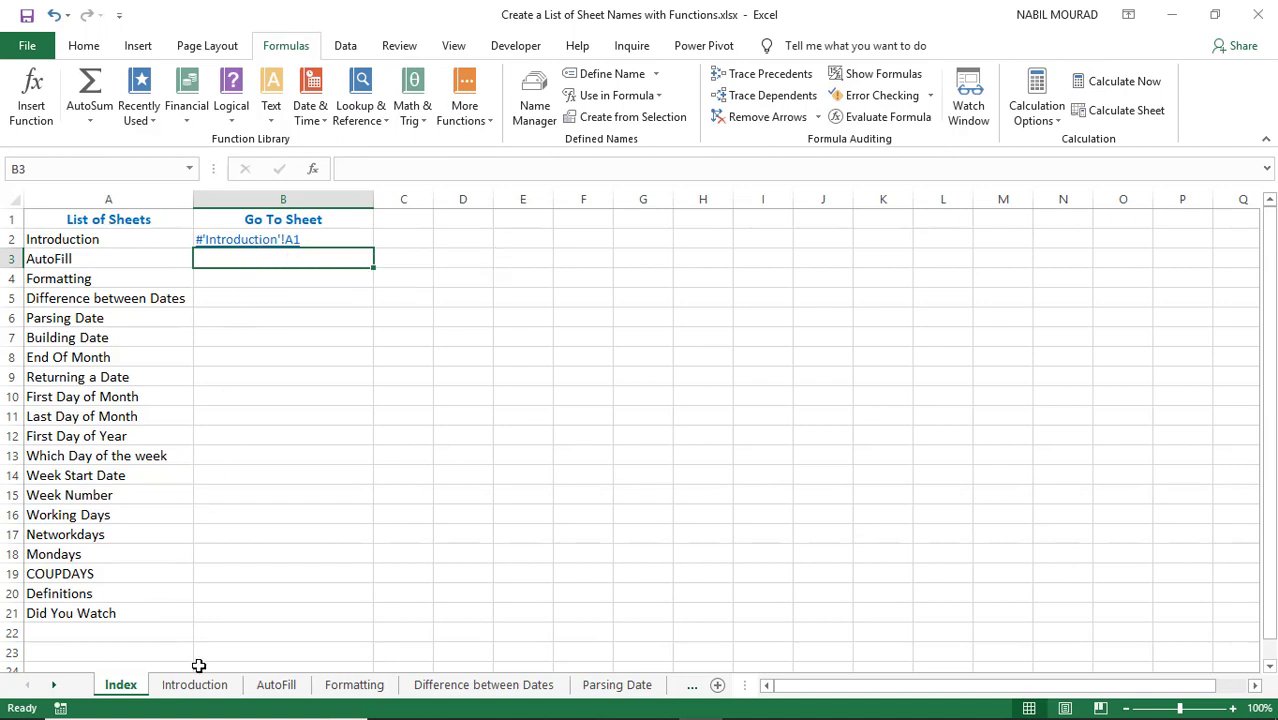
Test the B2 hyperlink by following it to the Introduction sheet, and return to the Index sheet
click(262, 245)
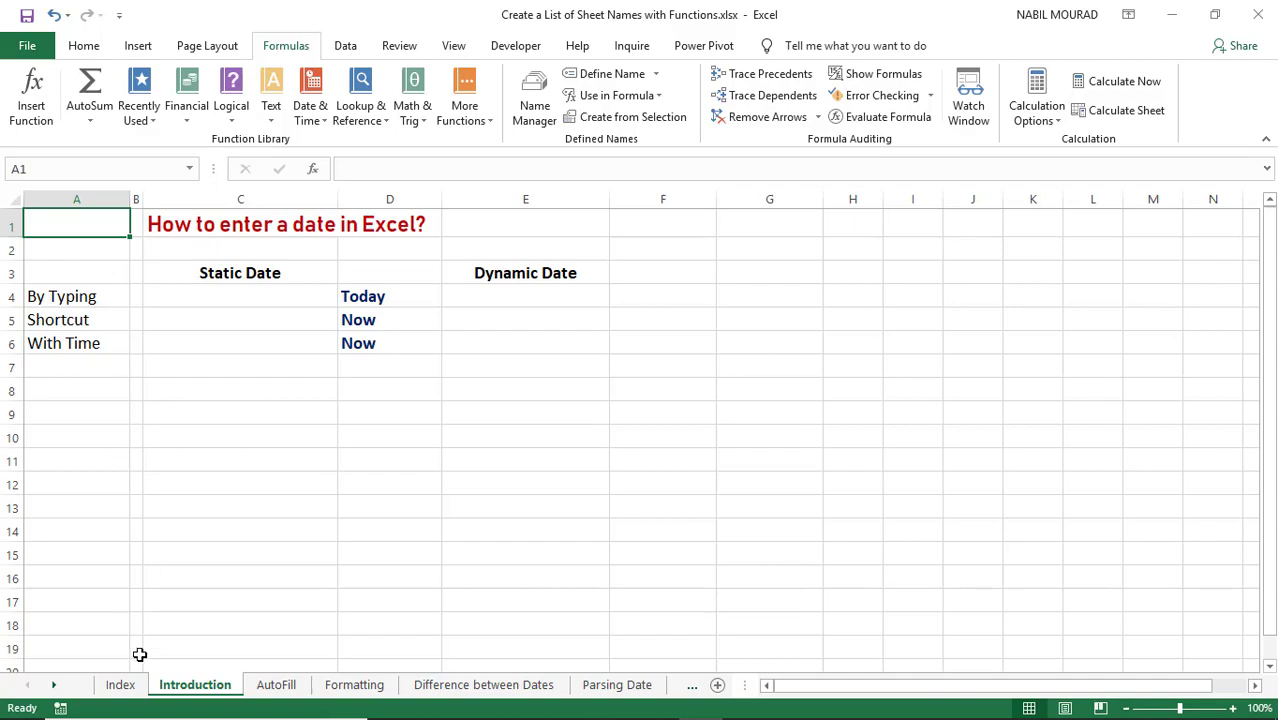
click(120, 684)
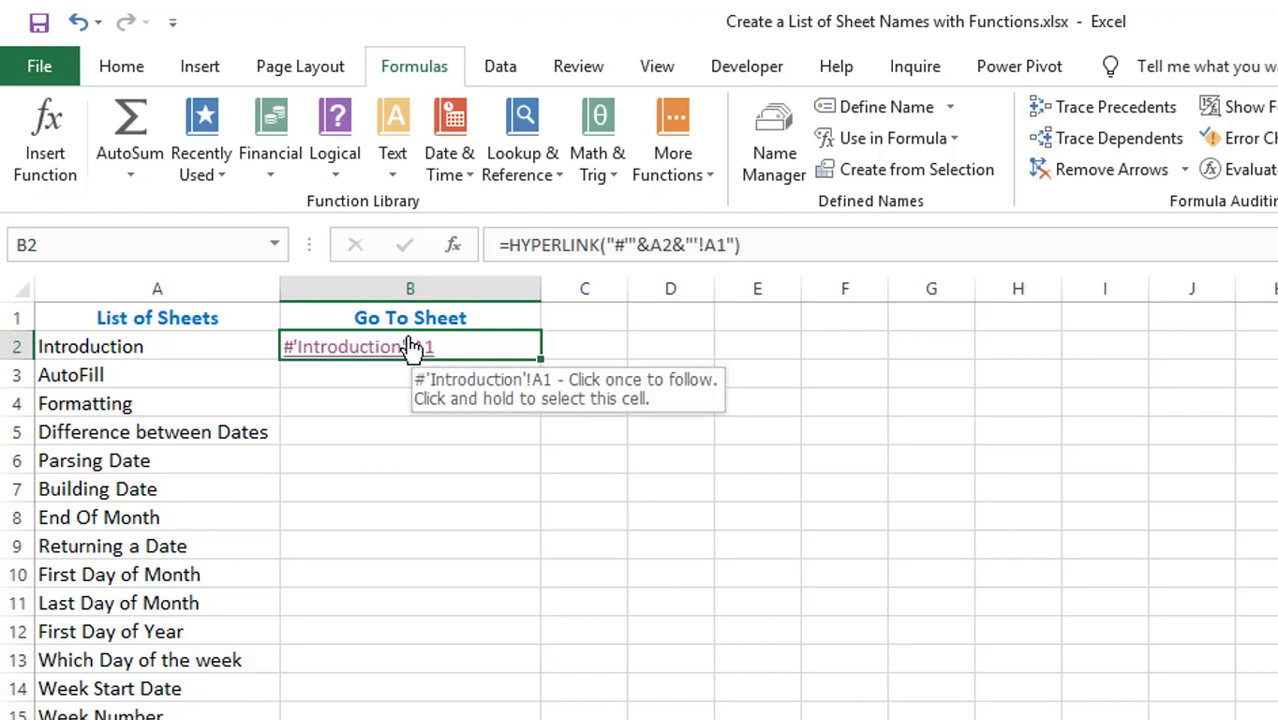
Add A2 as the friendly name in B2's HYPERLINK formula and fill the formula down column B through B23
key(F2)
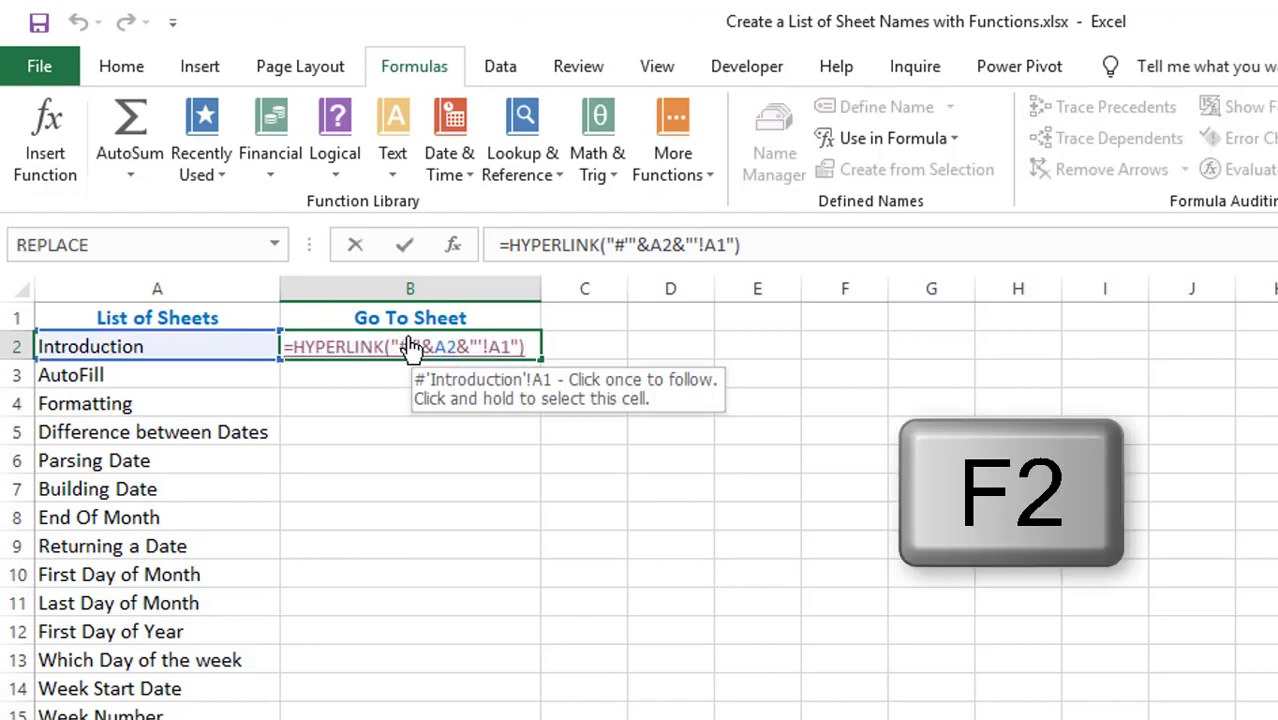
key(BackSpace)
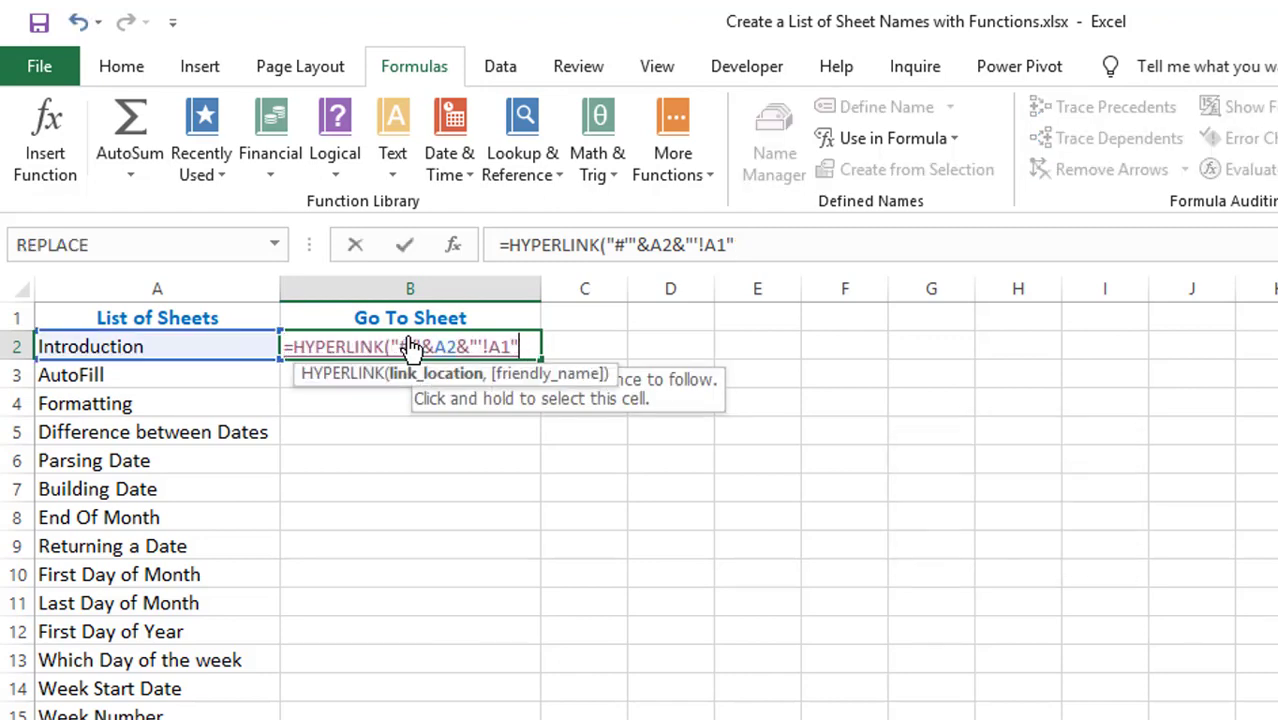
text(,)
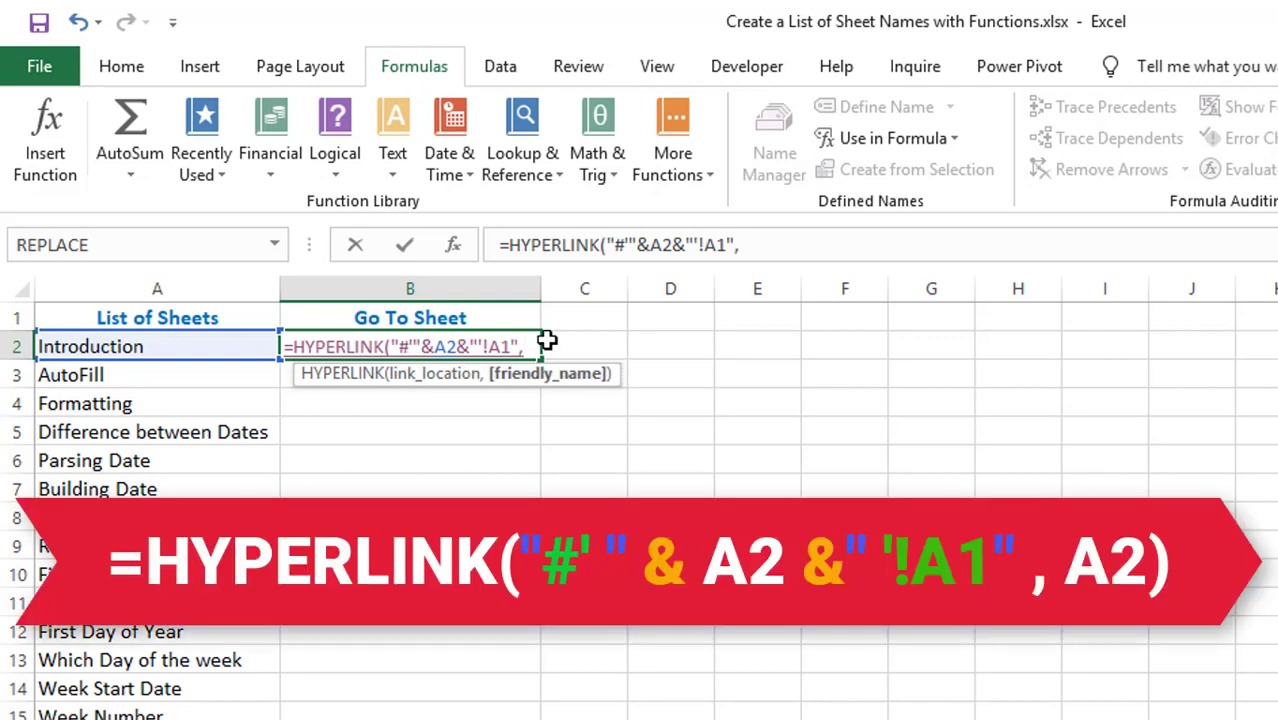
click(185, 342)
text())
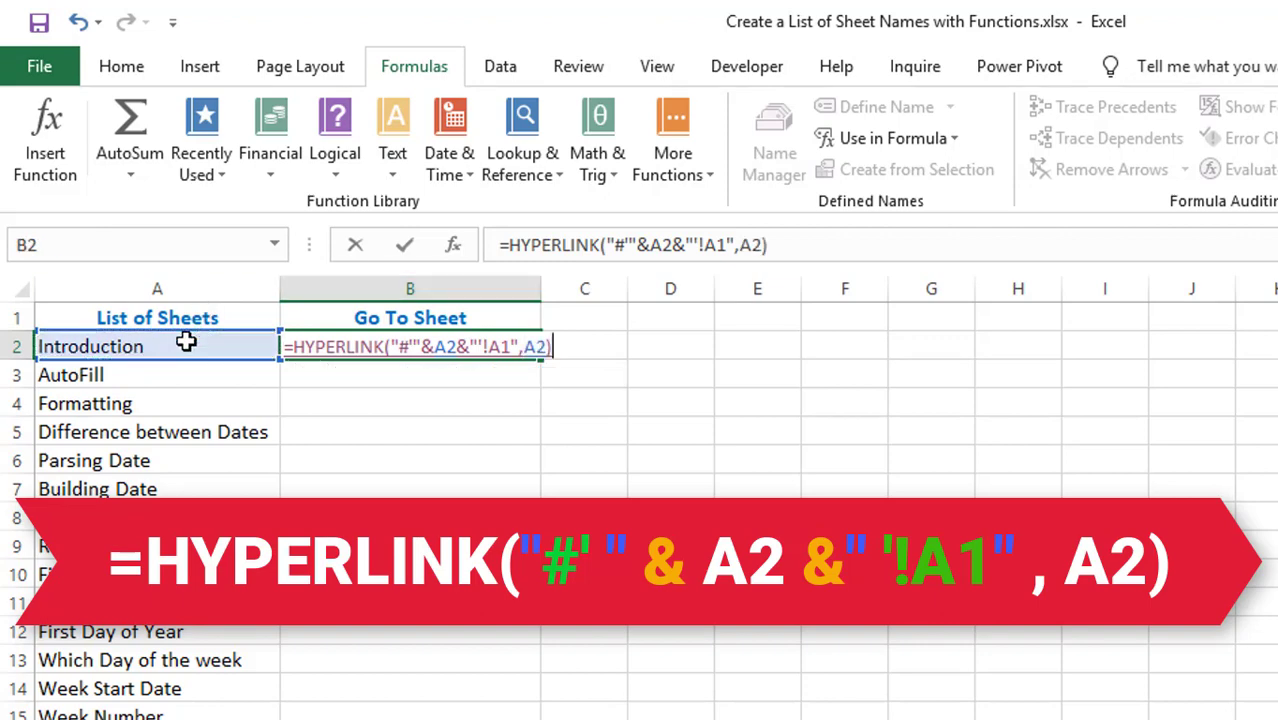
key(ctrl+Return)
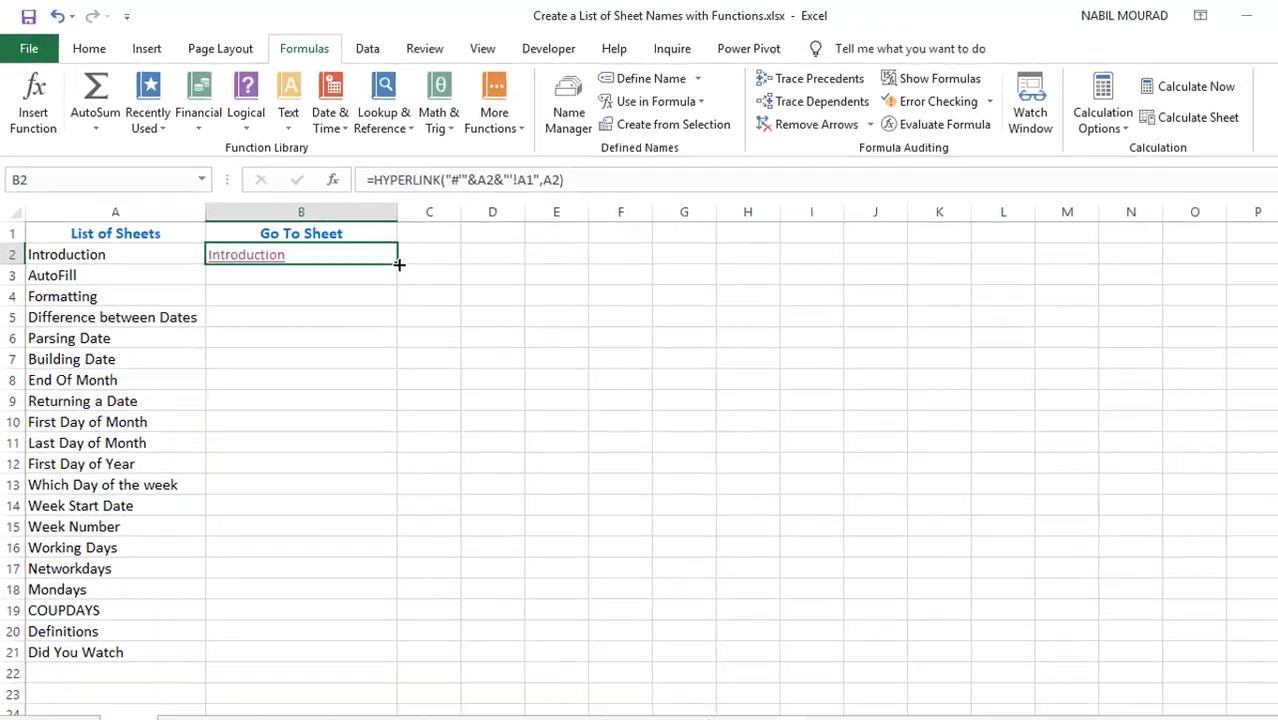
double_click(398, 264)
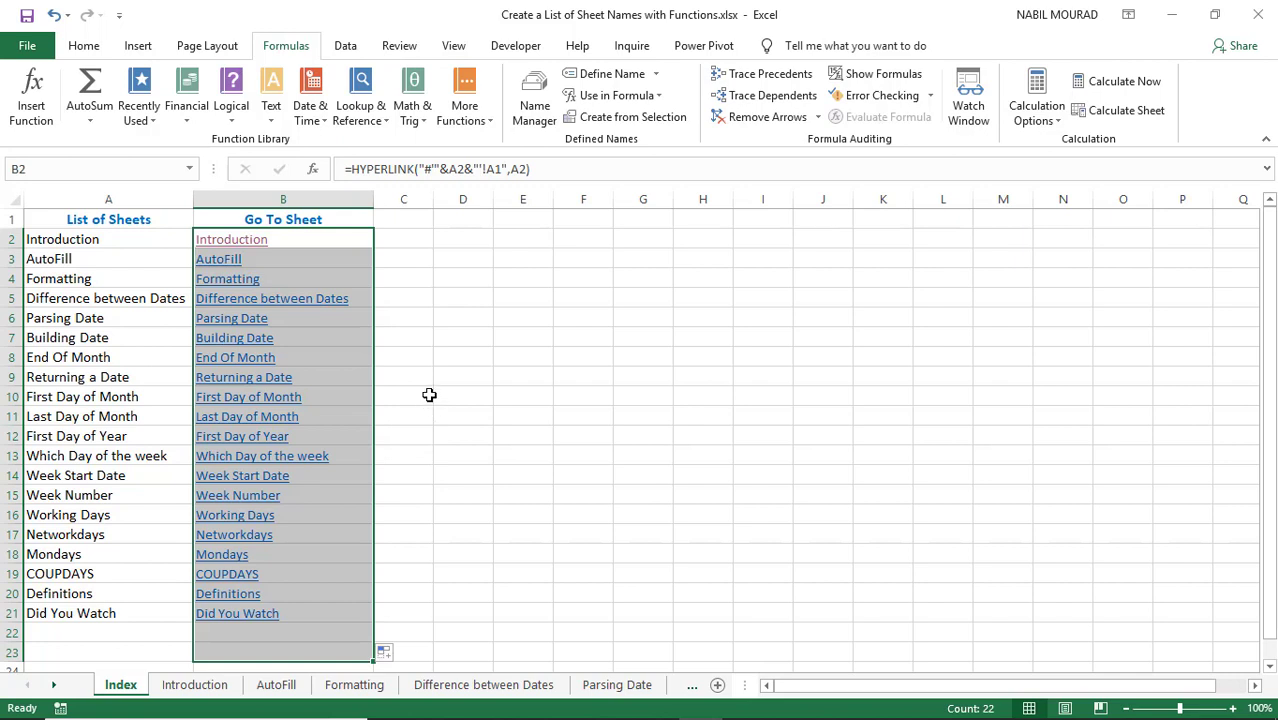
click(606, 414)
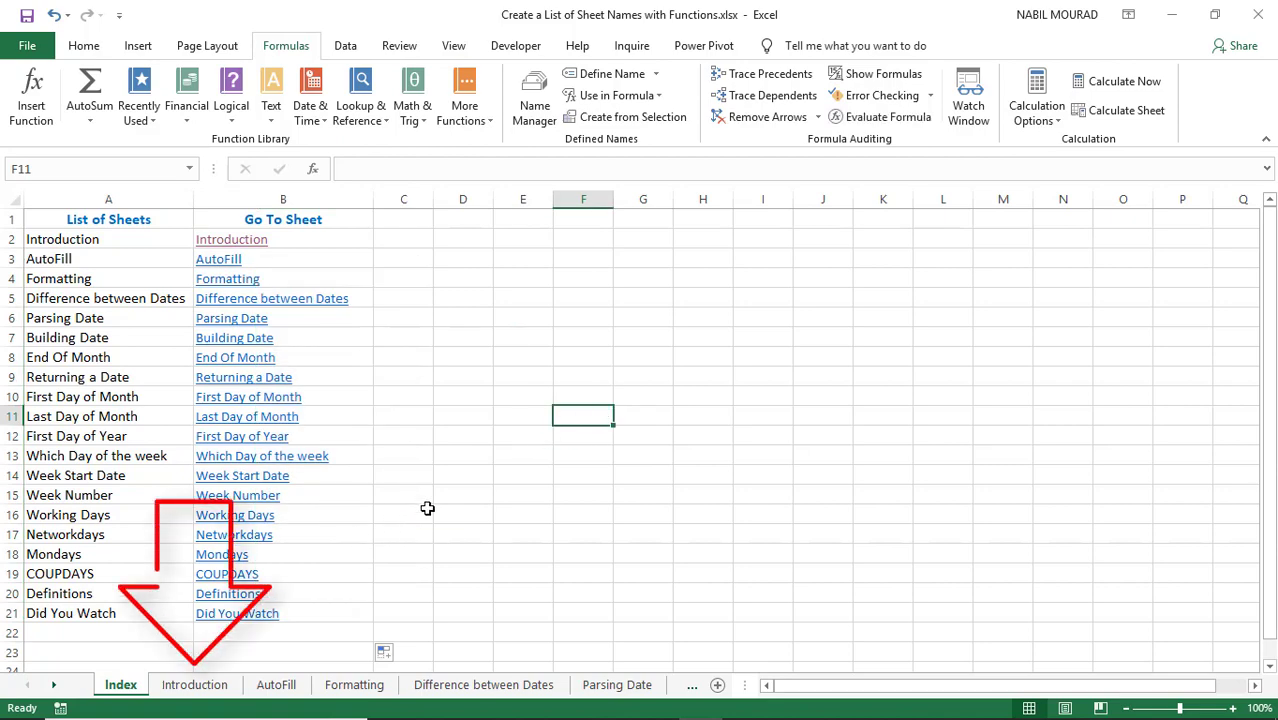
Group all sheets from Introduction through Did You Watch, leaving the Index sheet out of the group
click(195, 688)
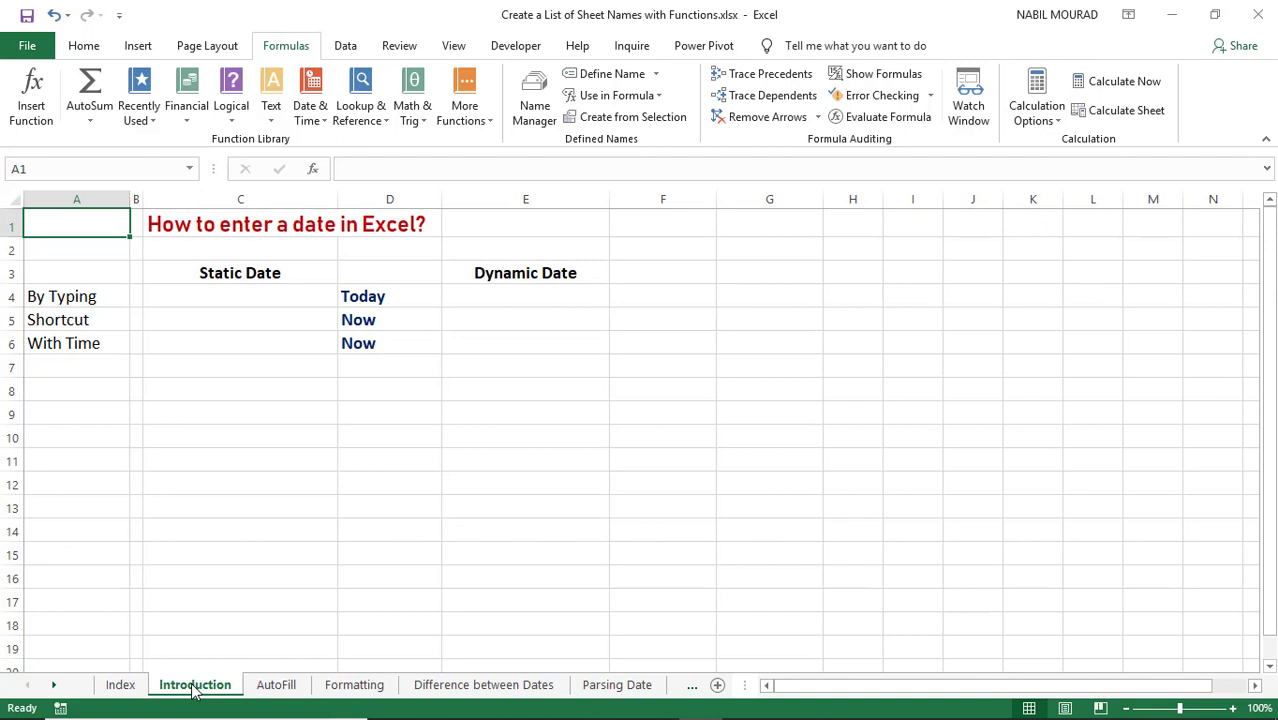
click(54, 686)
click(54, 686)
click(54, 686)
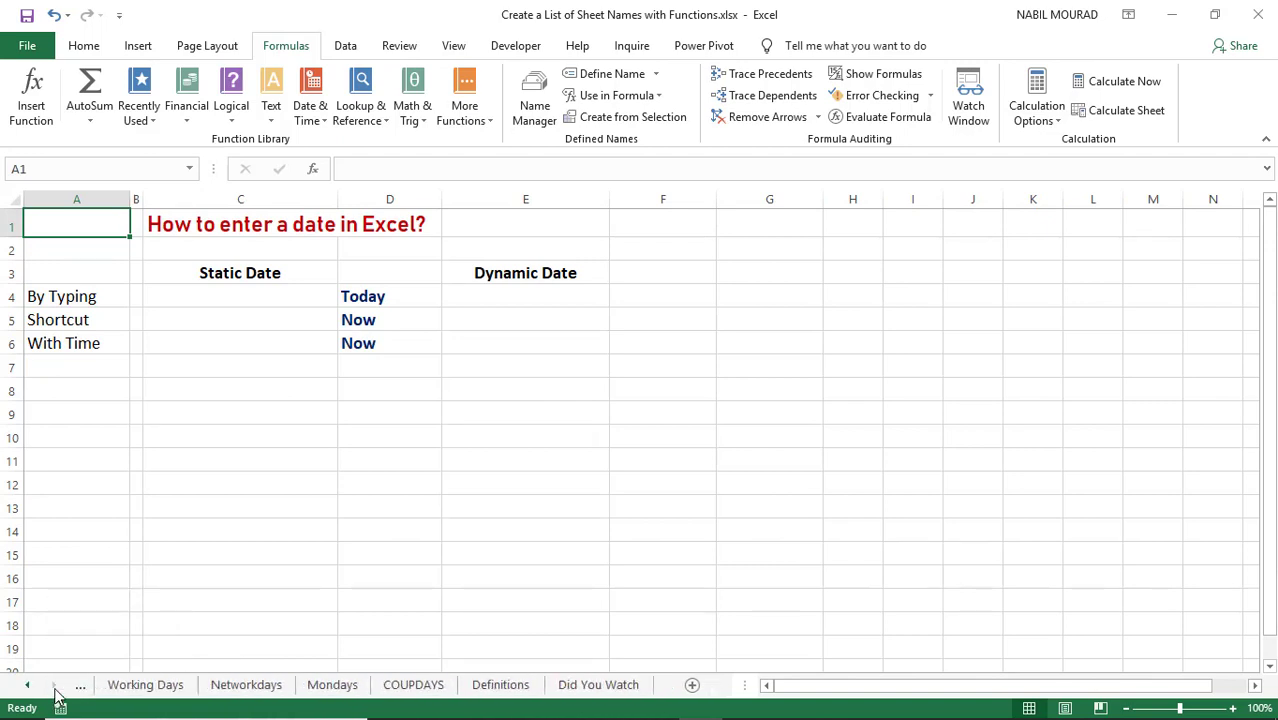
shift+click(611, 693)
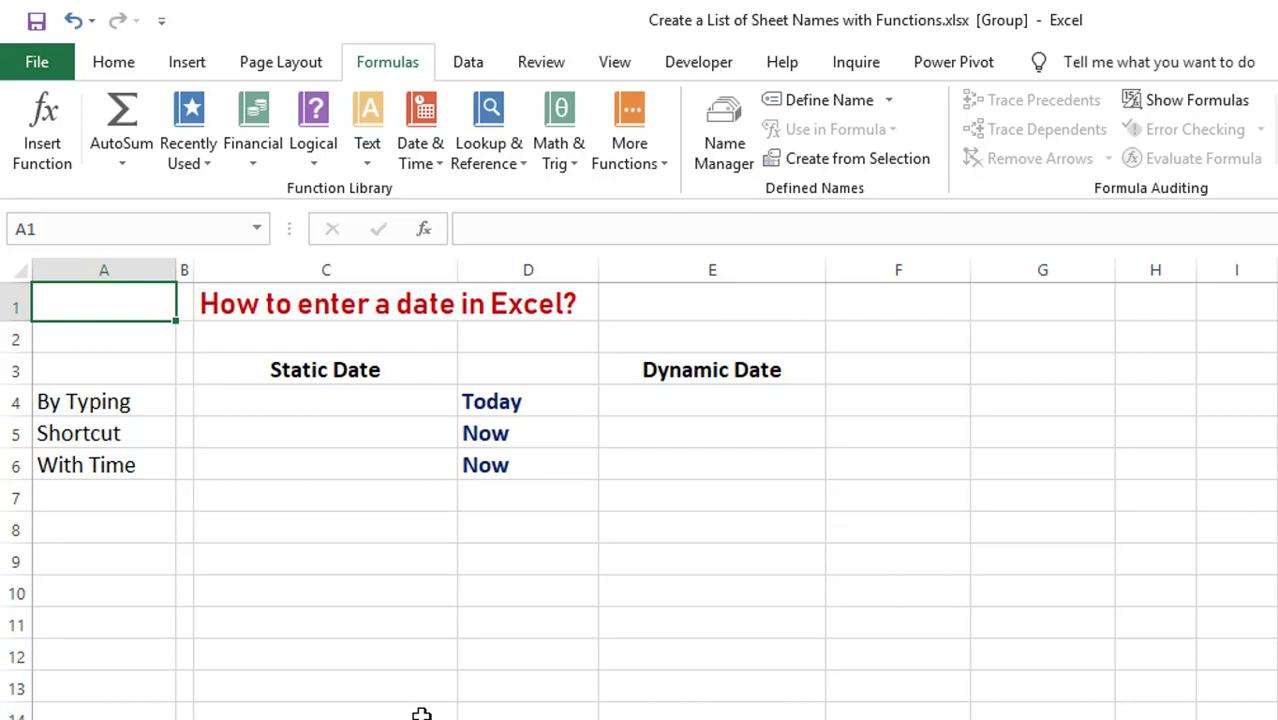
Enter the formula =HYPERLINK("#'"&"Index'!A1","Index") in cell A1 of the grouped sheets, and ungroup the sheets
text(=HYPERLINK()
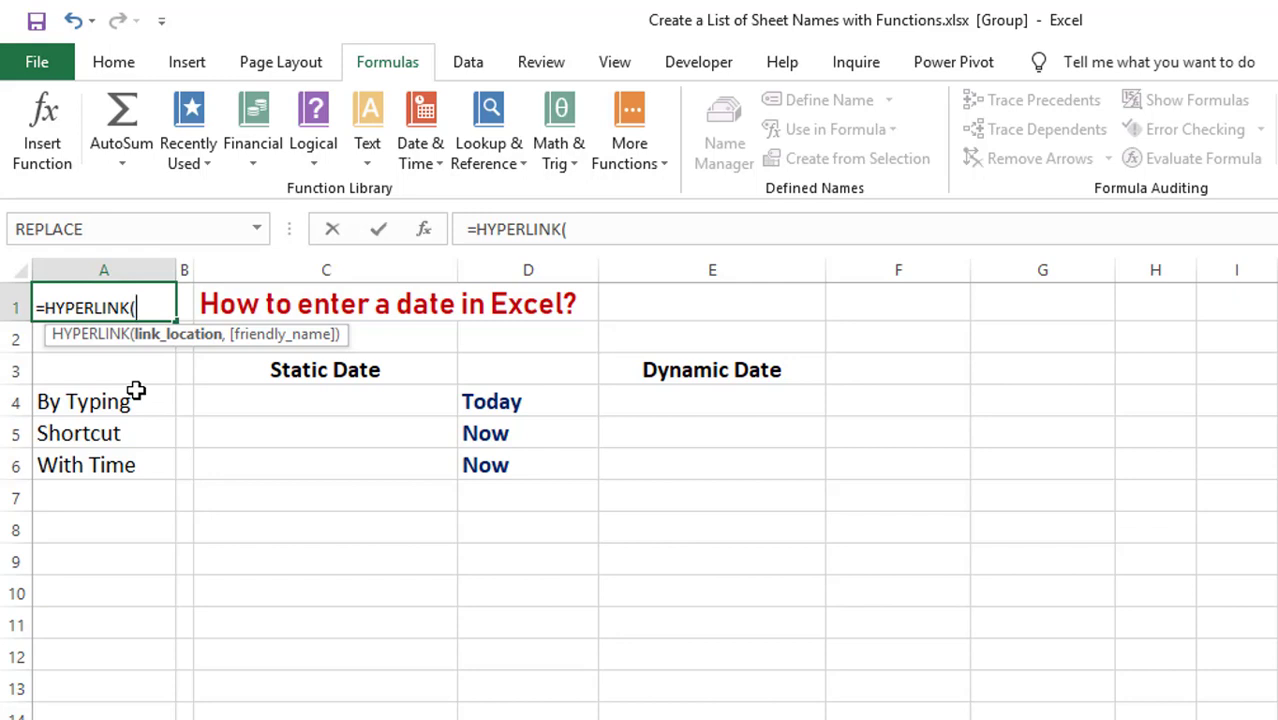
text("#)
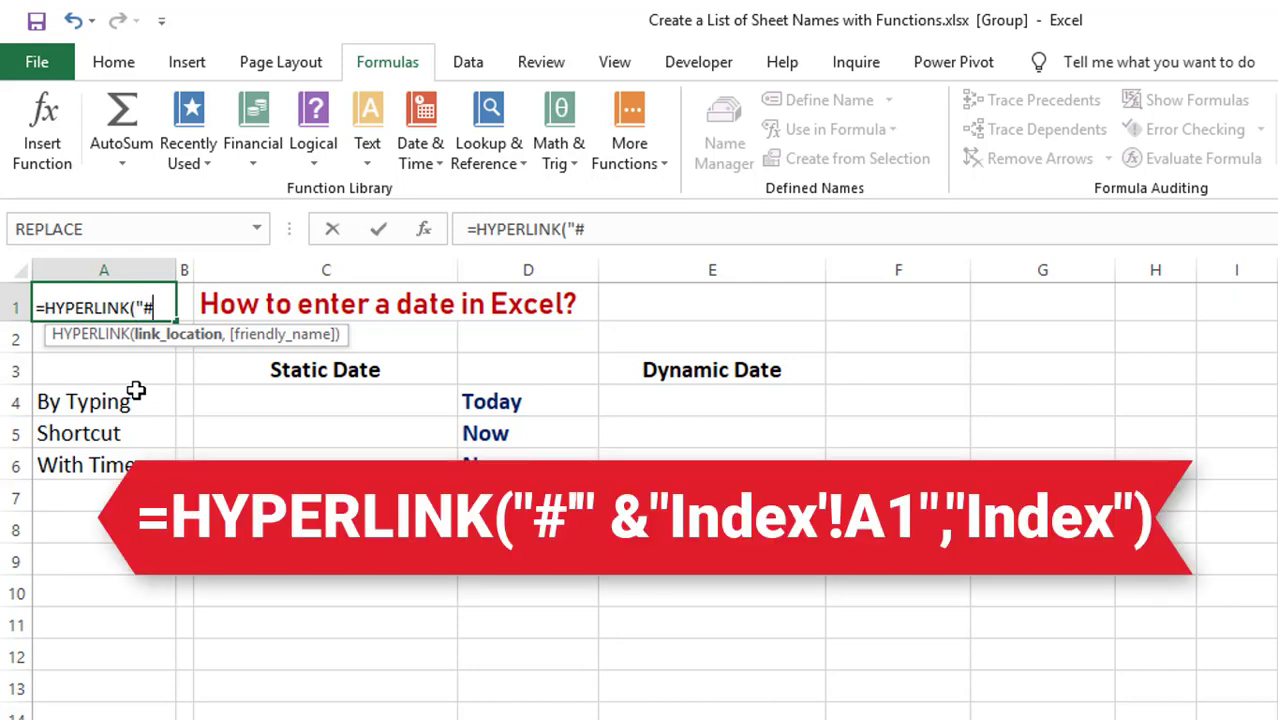
text(""&")
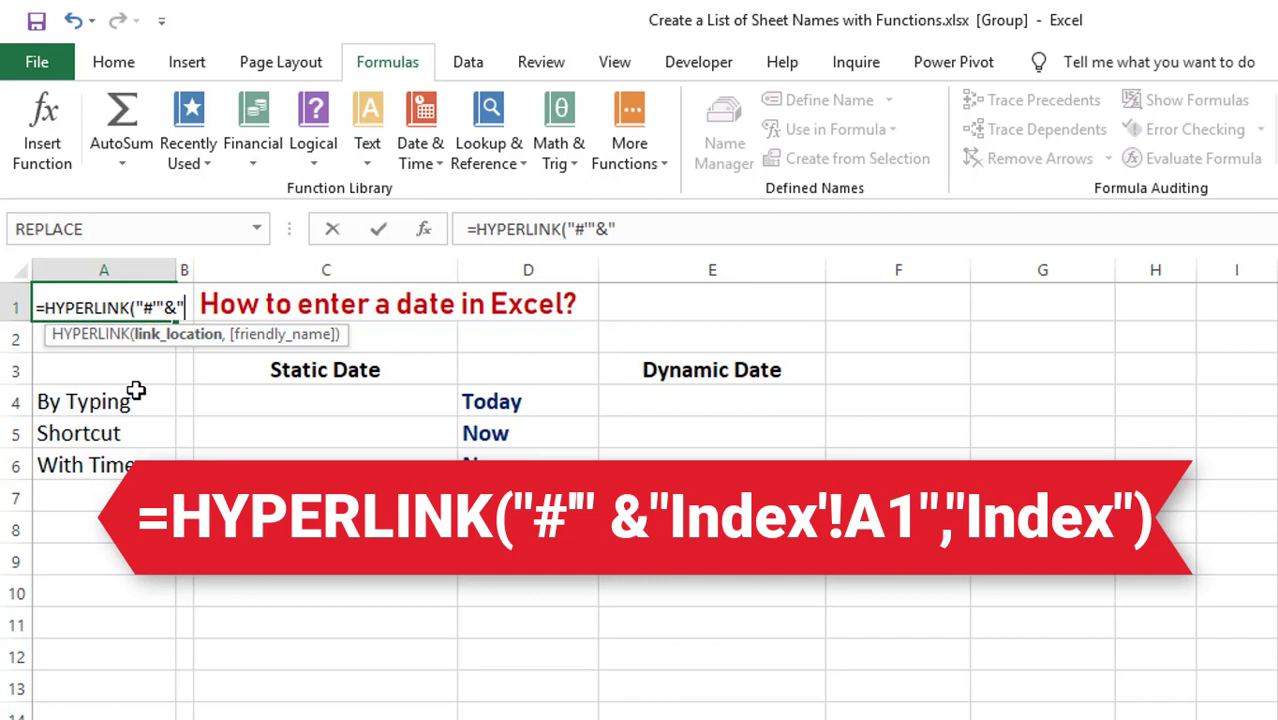
text(I)
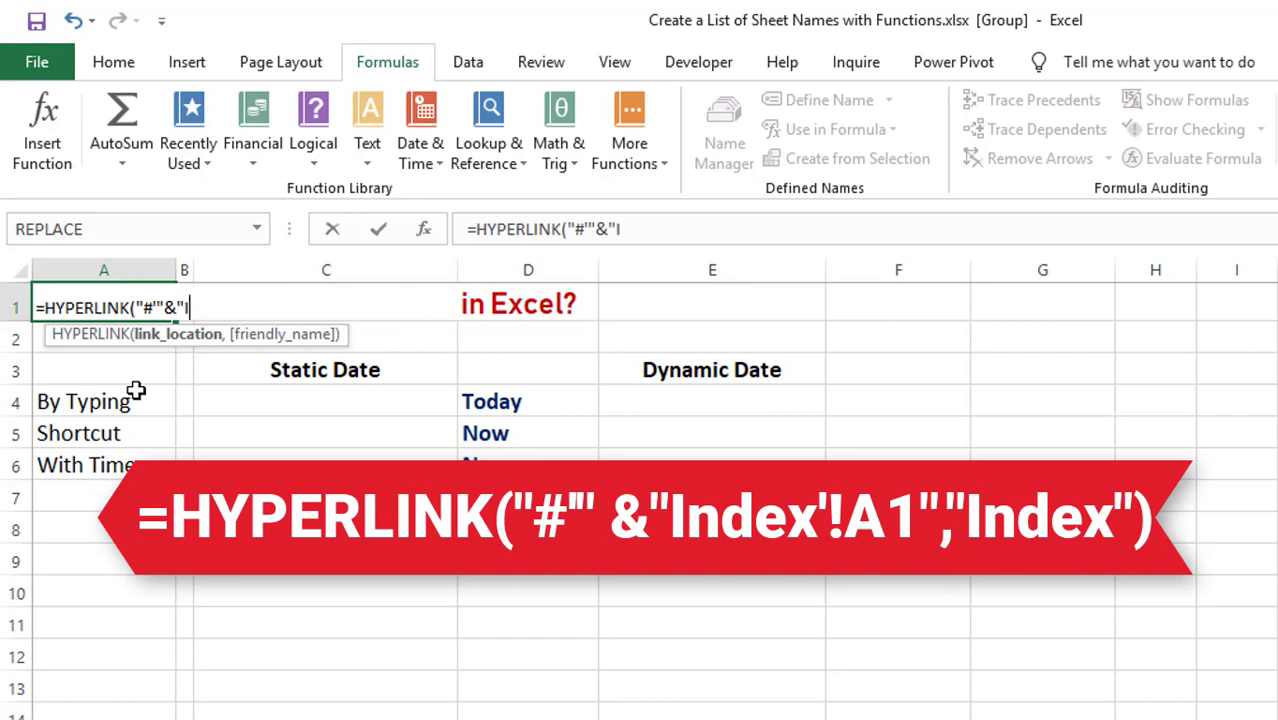
text(ndex)
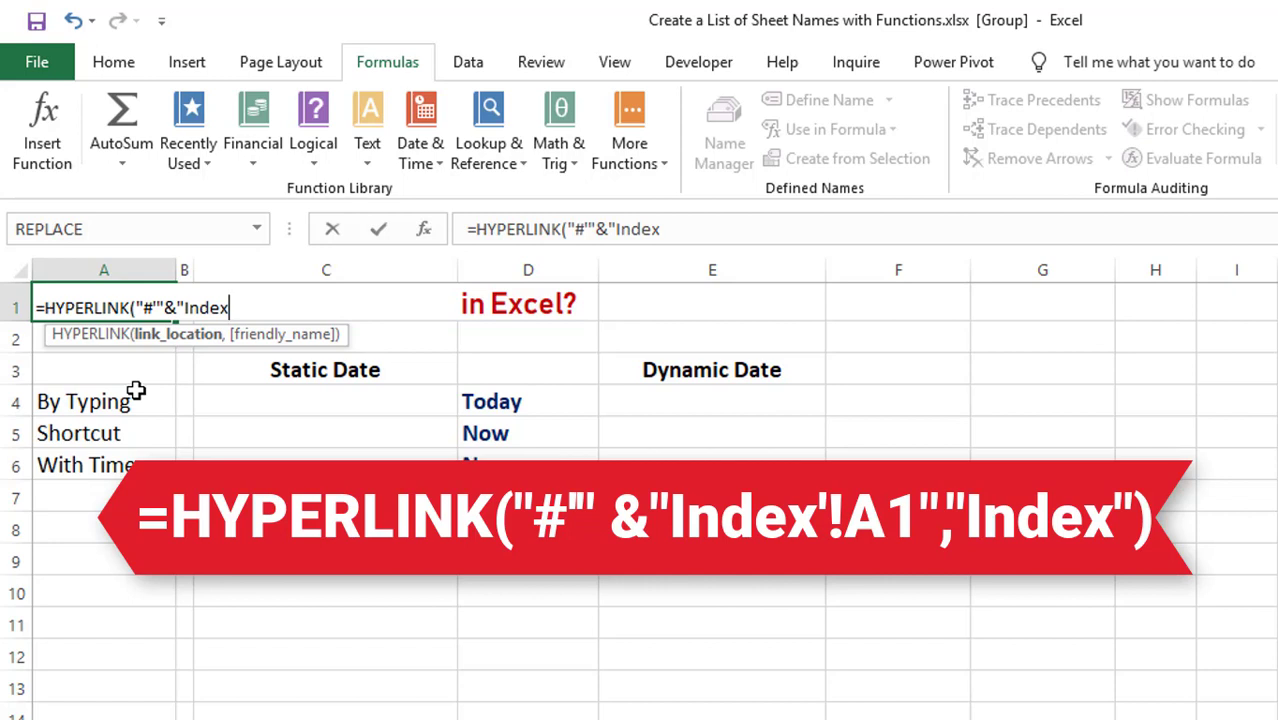
text('!A1")
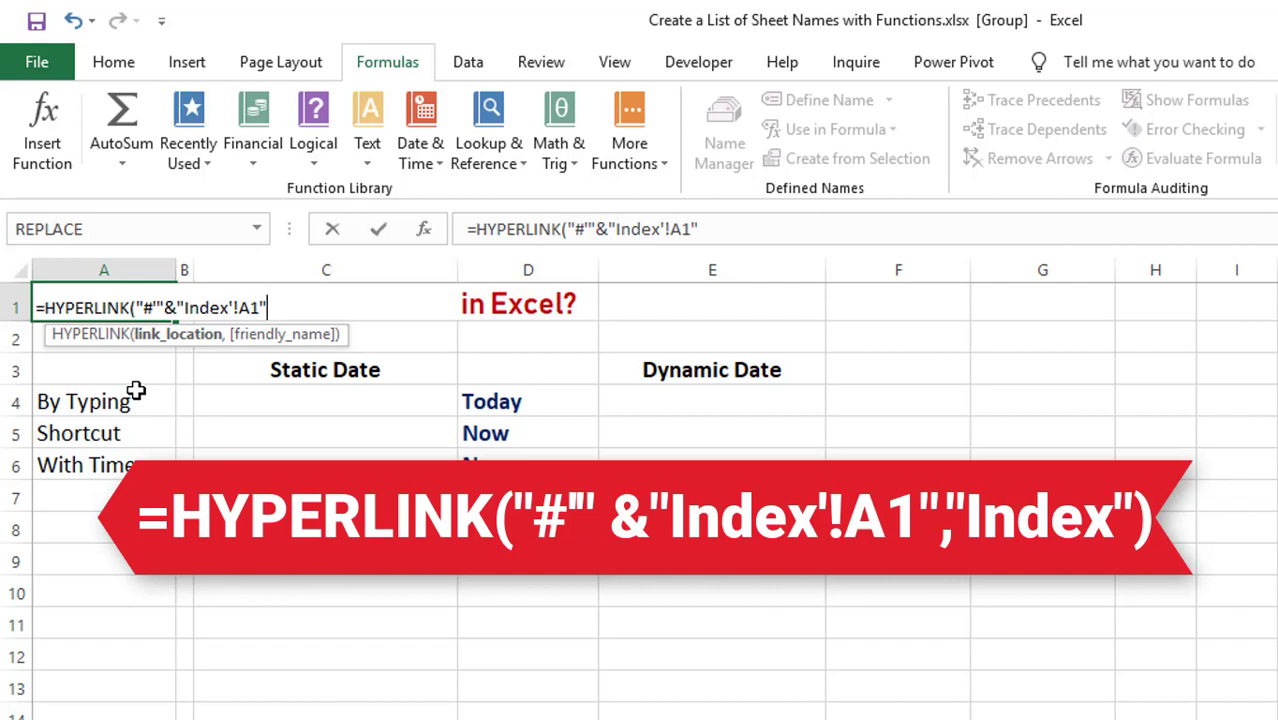
text(,)
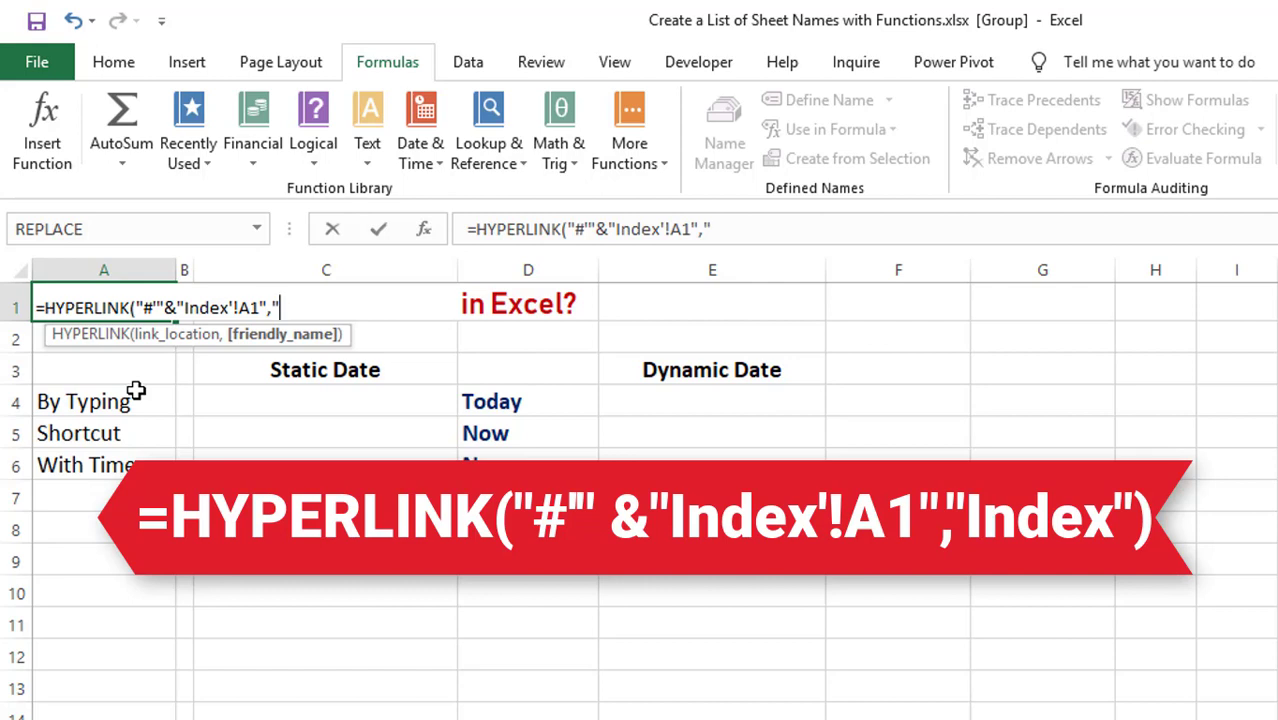
text(Index")
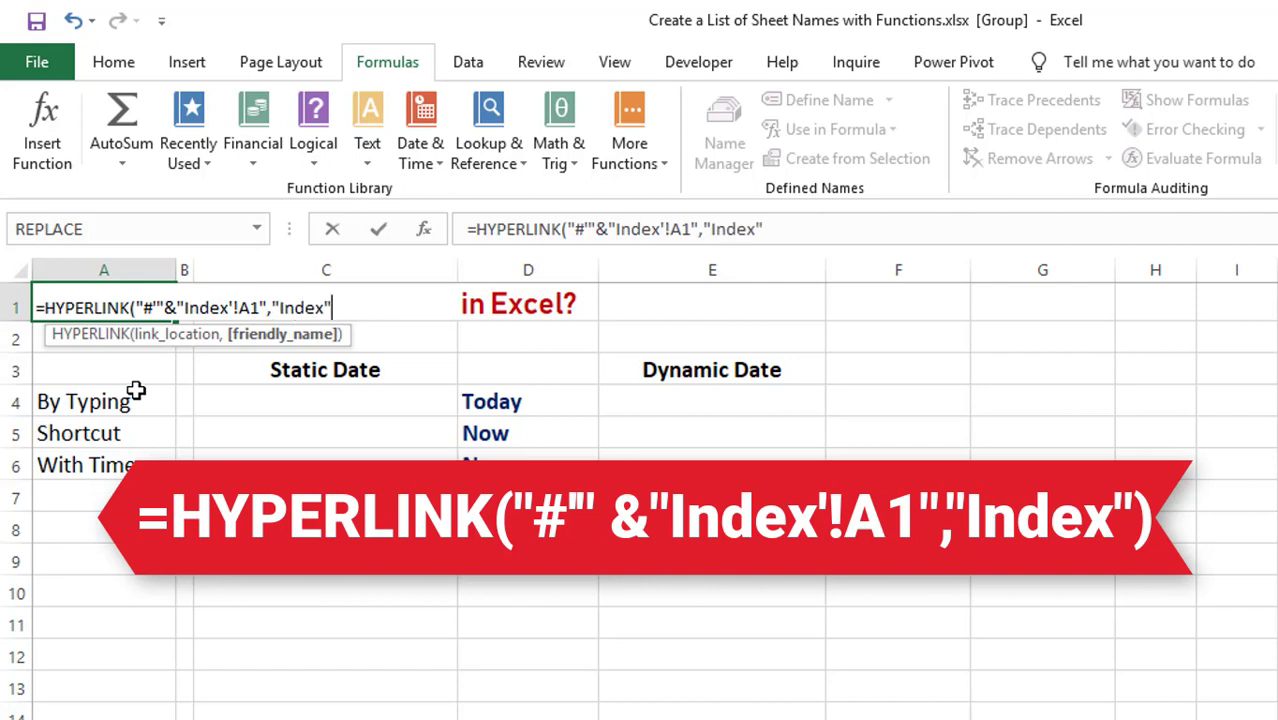
text())
key(ctrl+Return)
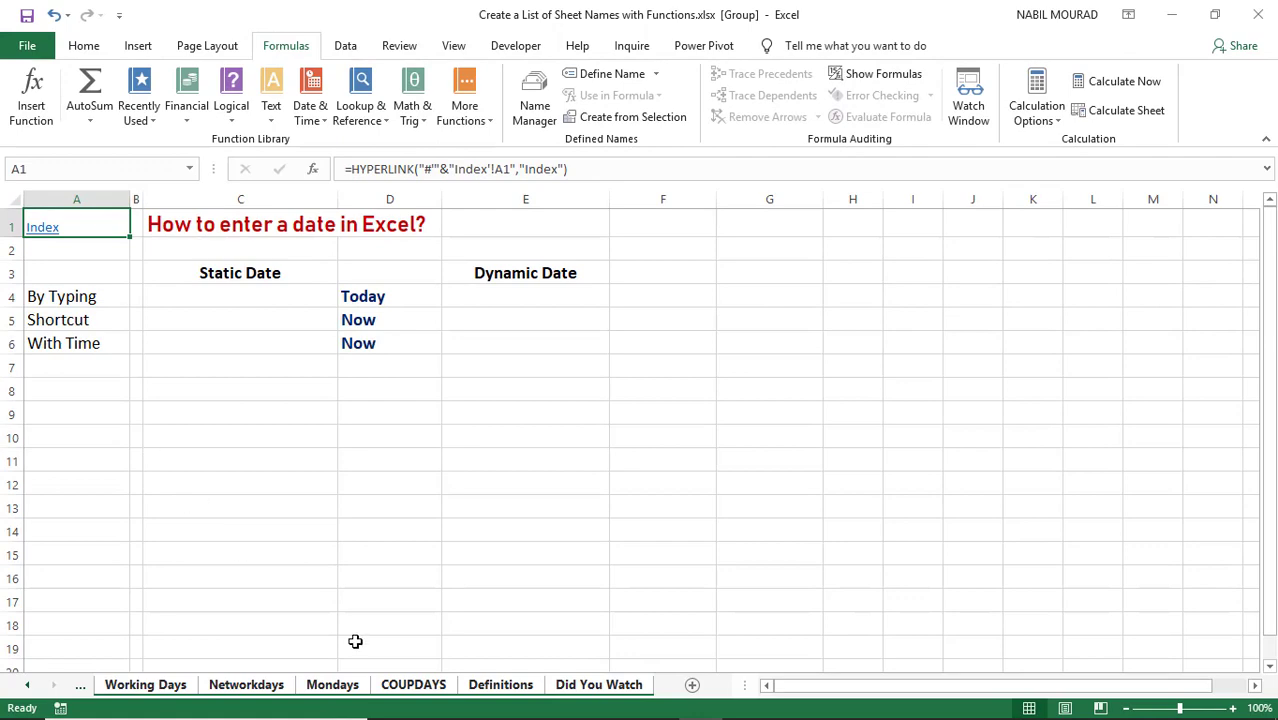
right_click(502, 686)
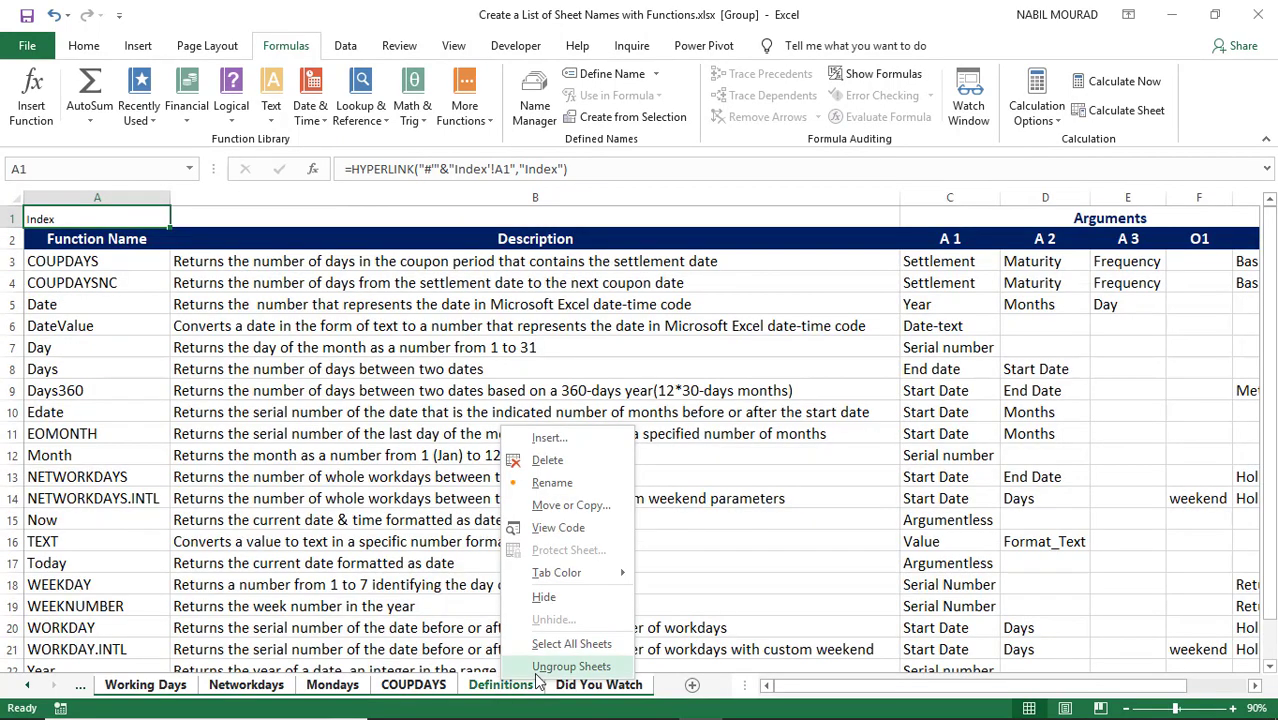
click(546, 668)
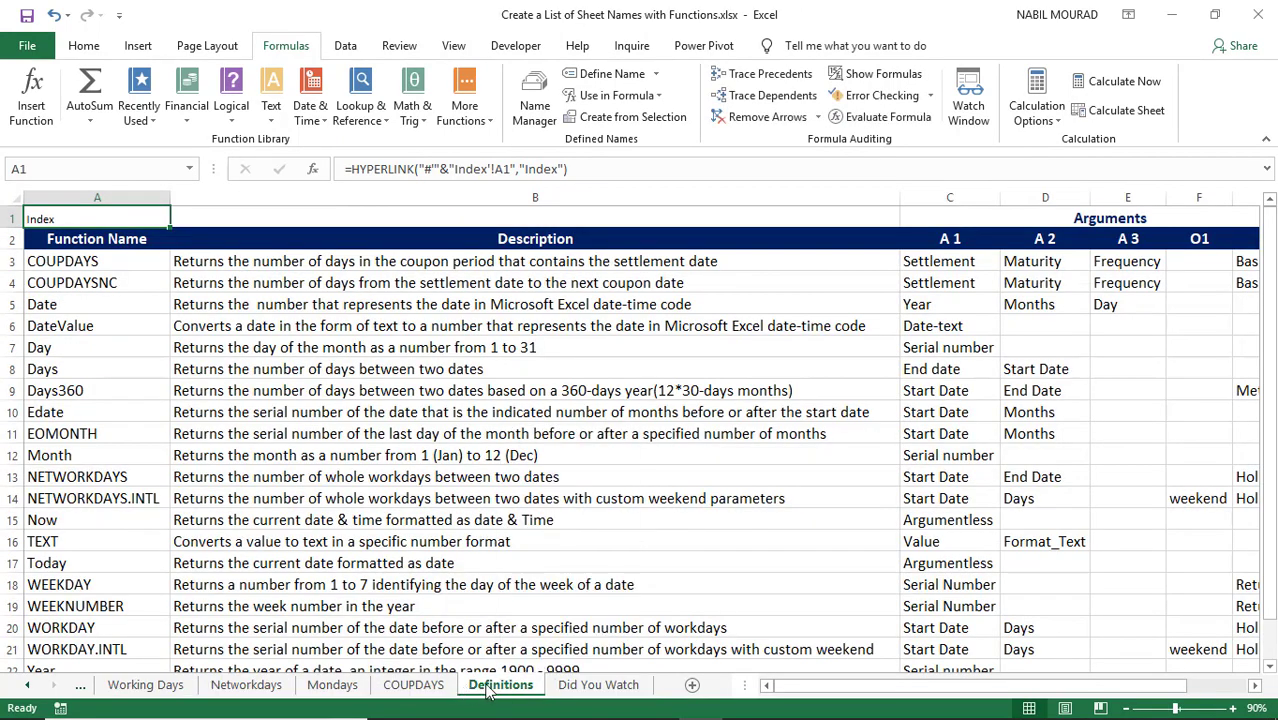
Test the Index link on the Definitions sheet, and the links to Networkdays and Did You Watch with their return links to Index
click(36, 224)
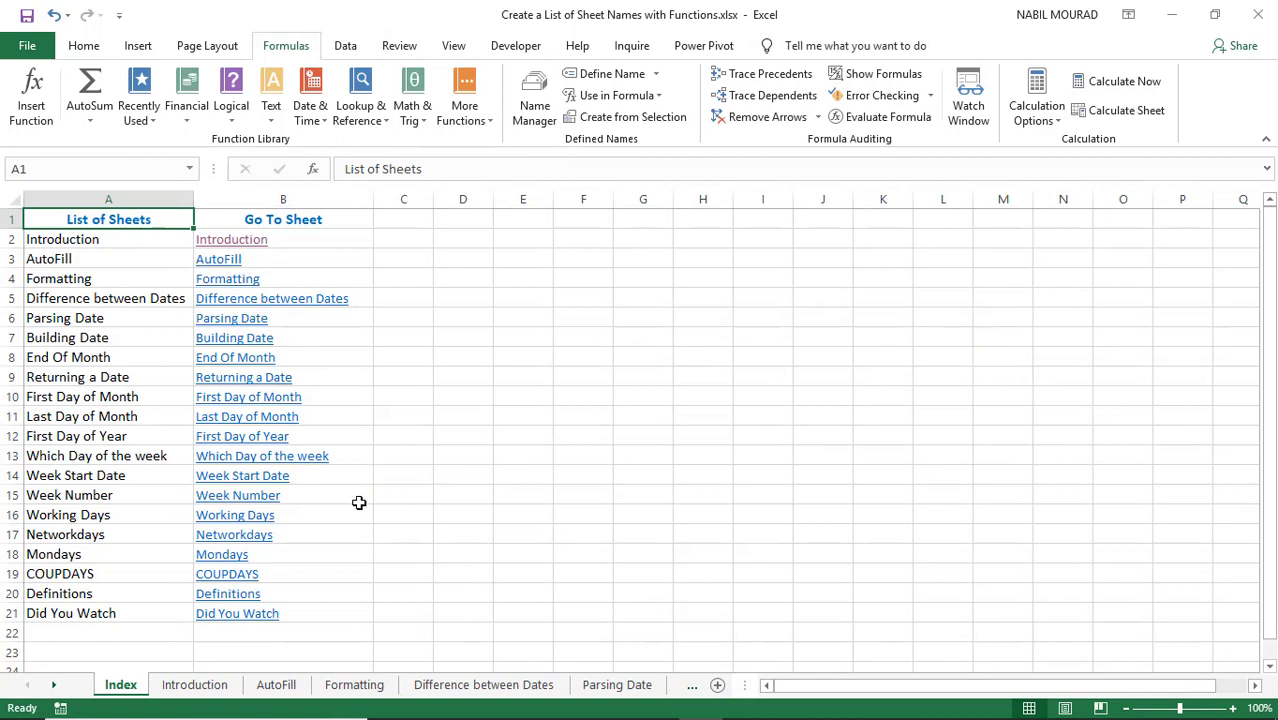
click(243, 540)
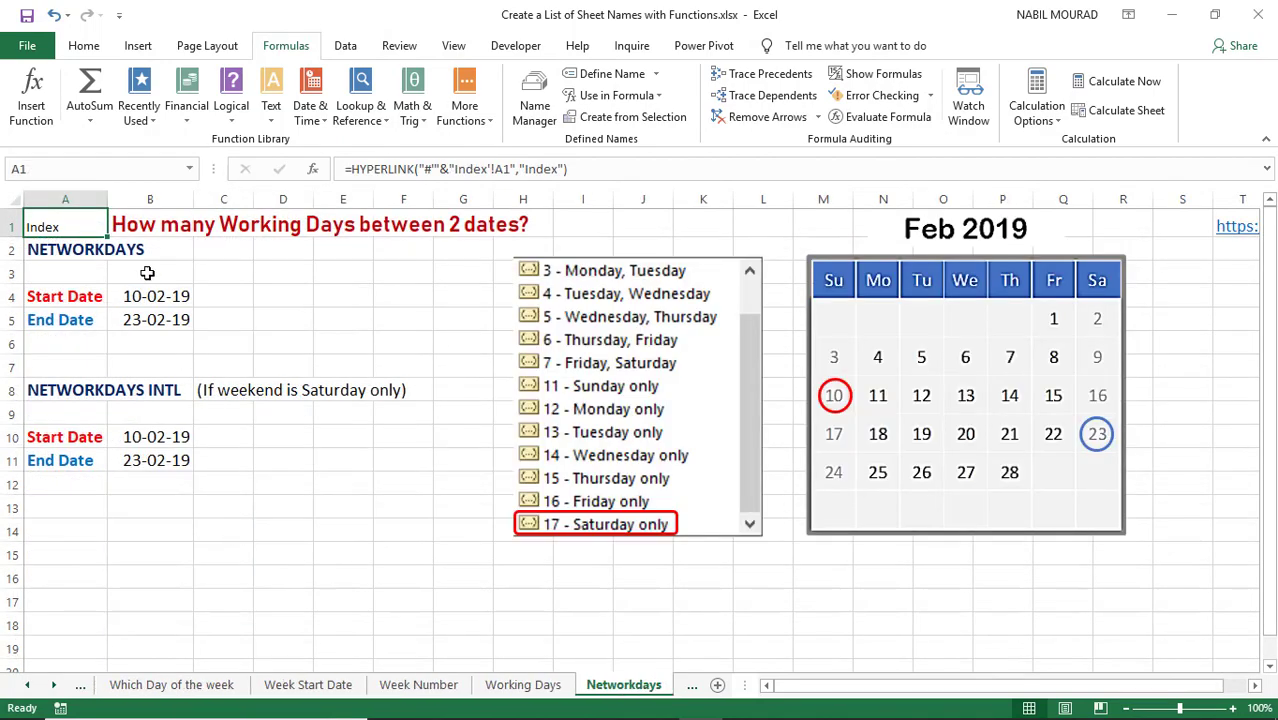
click(44, 230)
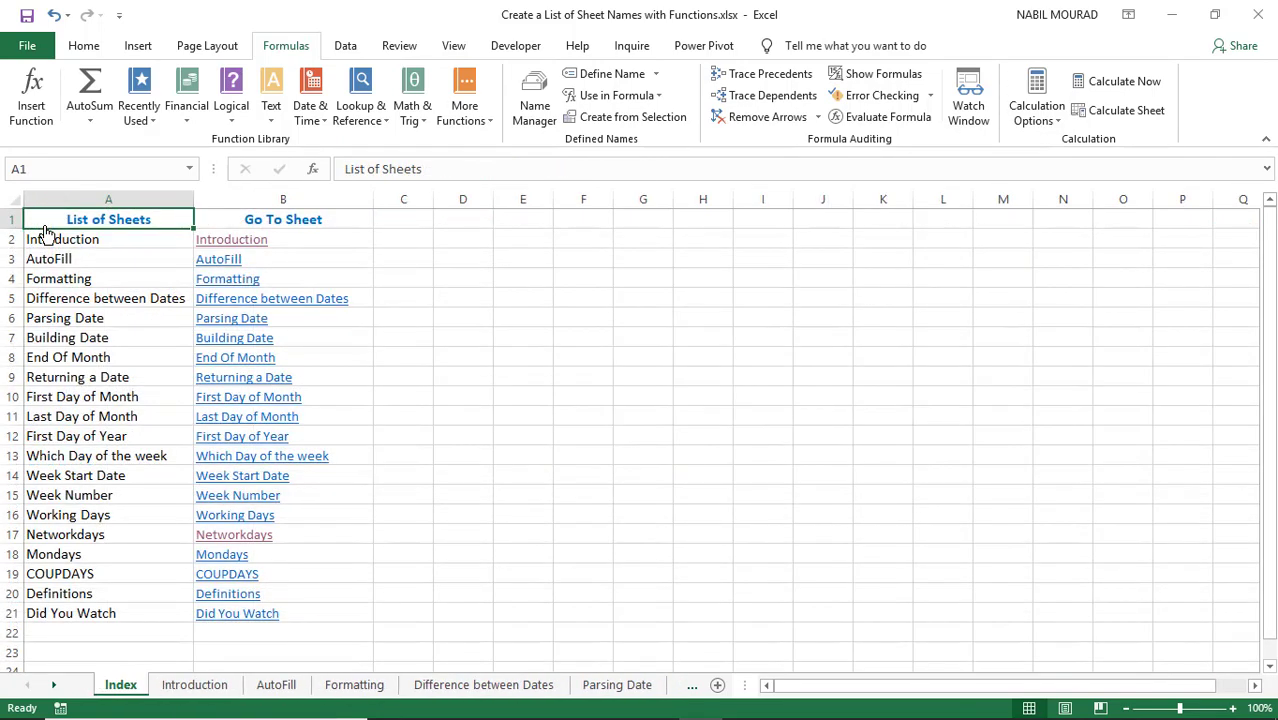
click(238, 614)
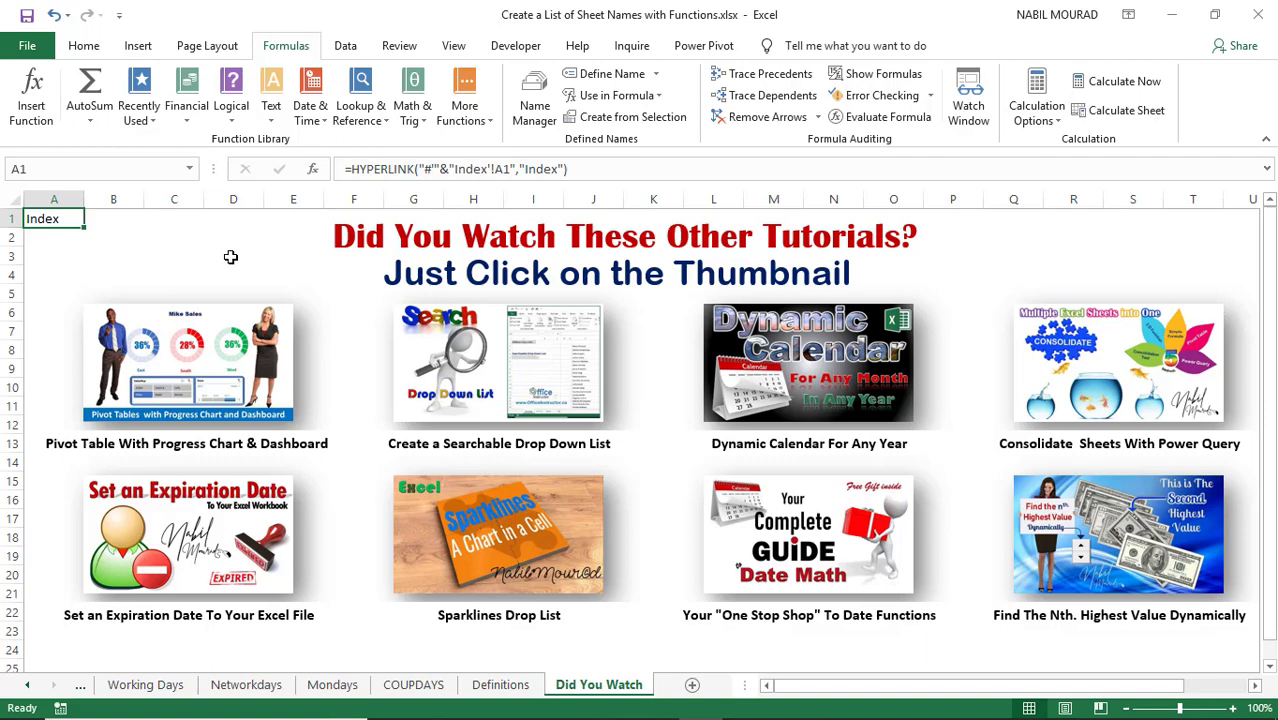
click(50, 222)
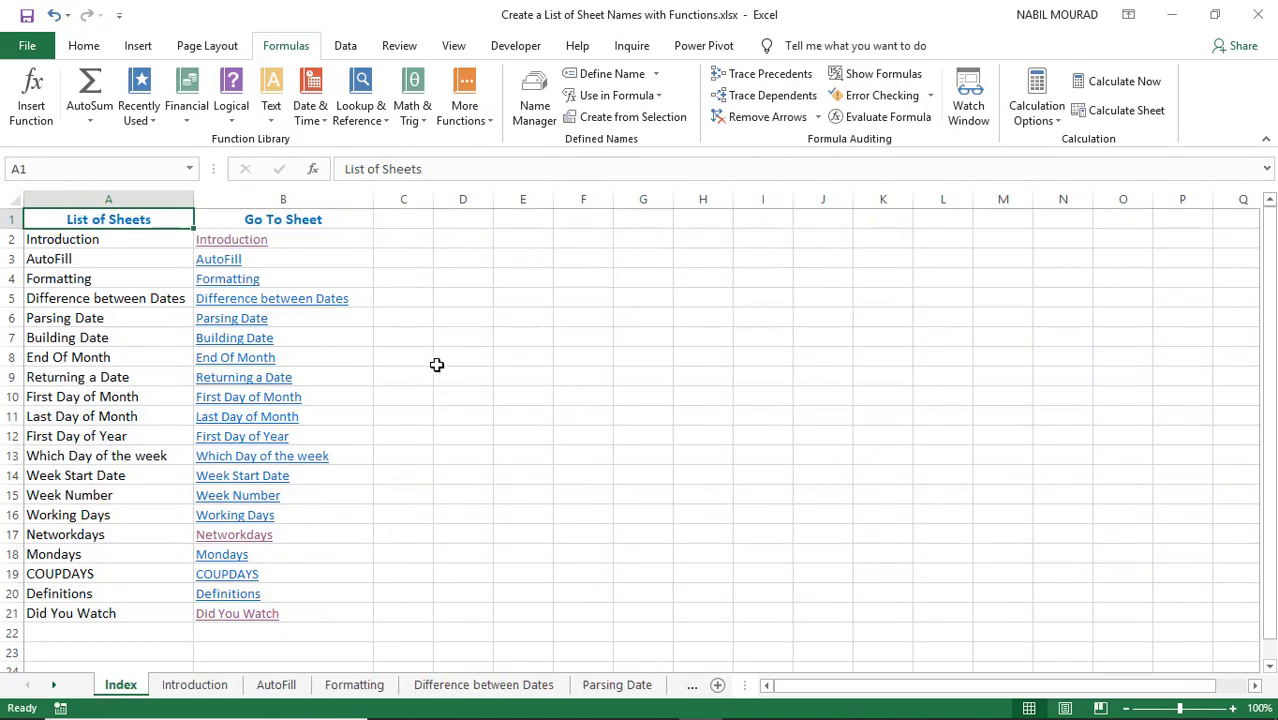